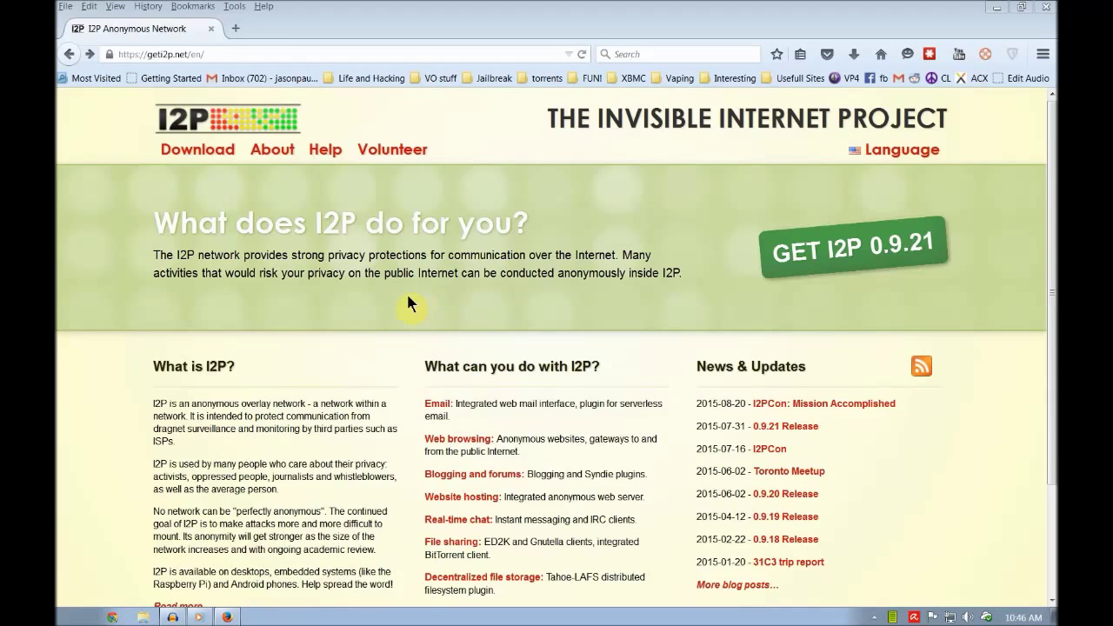
Go from the geti2p.net home page to the I2P download page
click(222, 149)
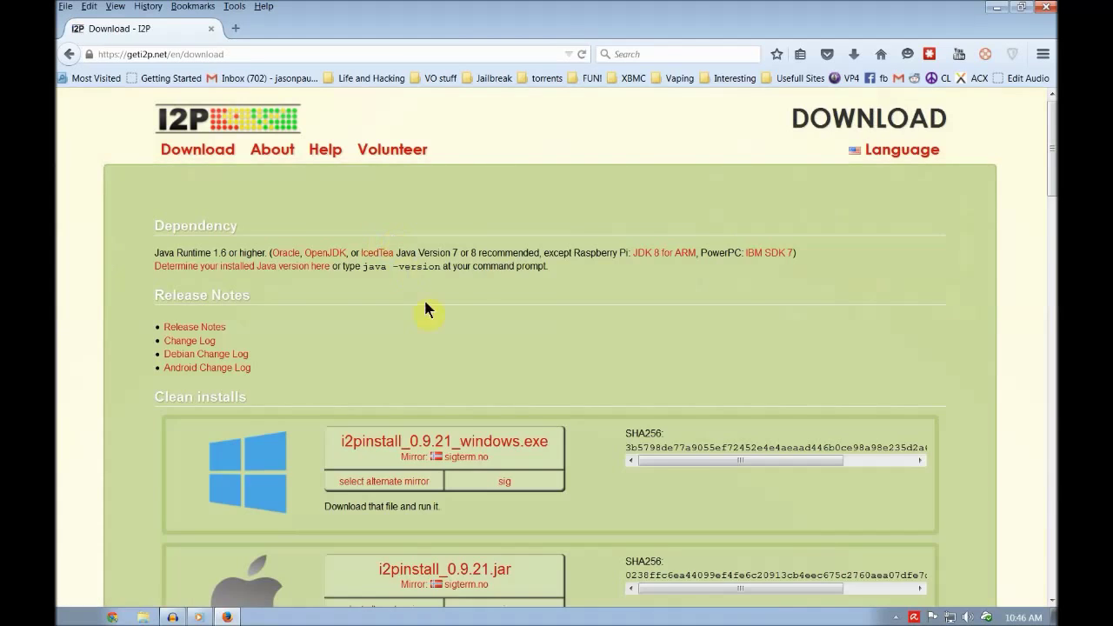
Save the i2pinstall_0.9.21_windows.exe installer to disk, then bring up the Add-ons Manager
right_click(508, 449)
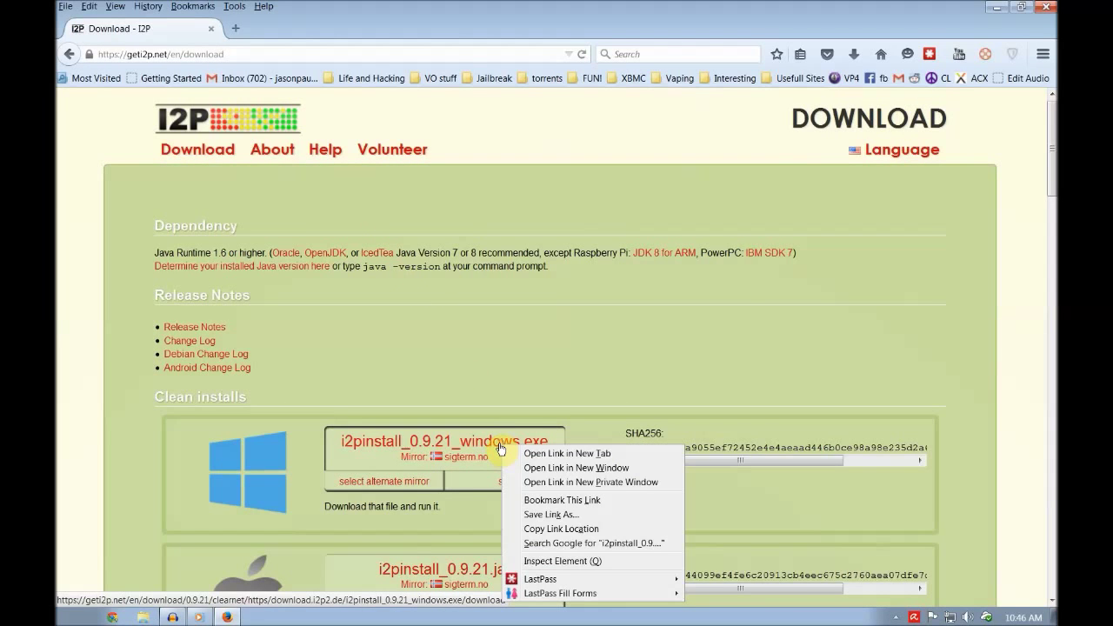
click(557, 515)
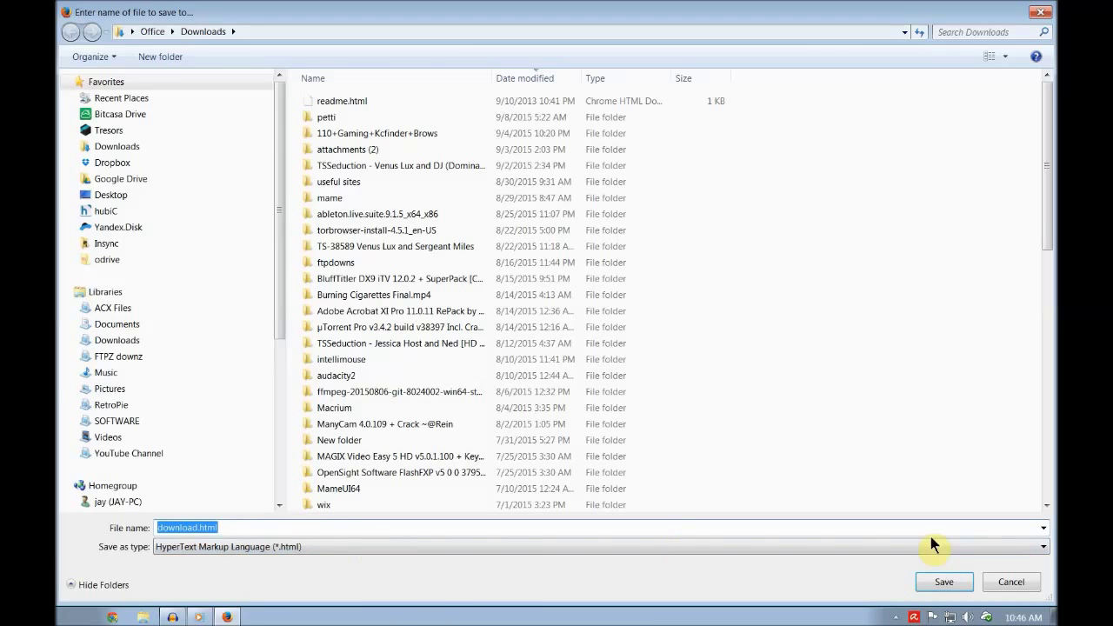
click(1011, 582)
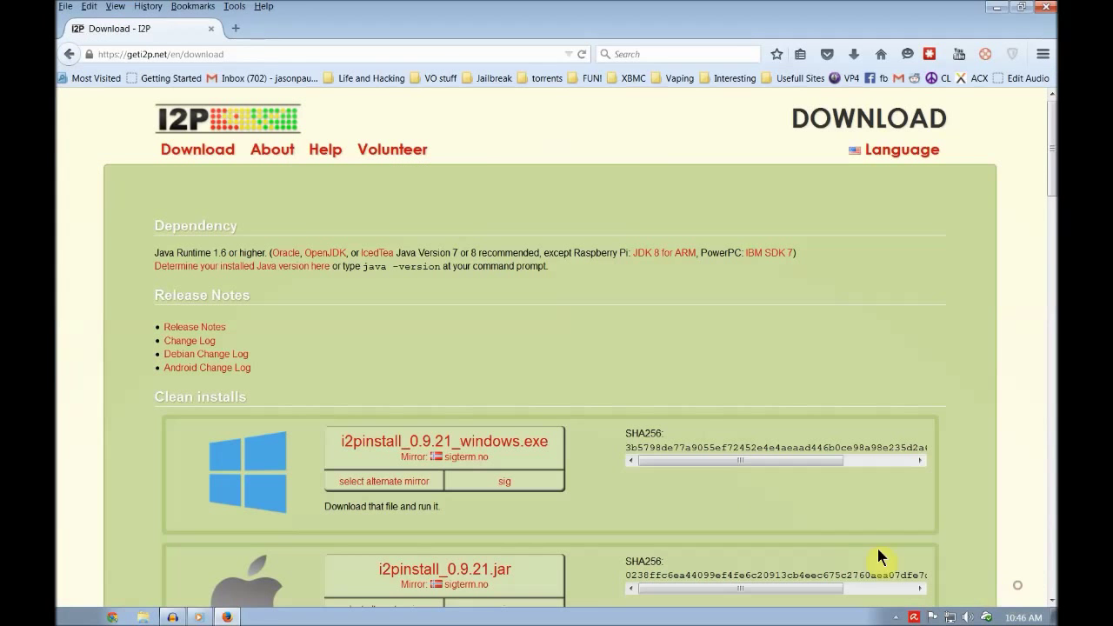
click(415, 453)
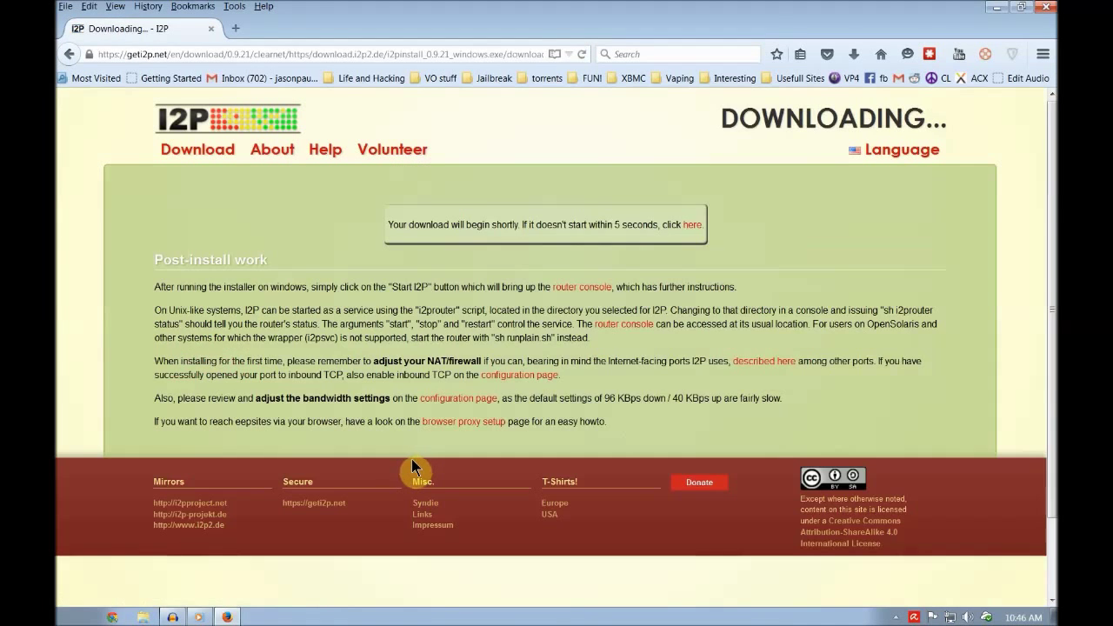
click(452, 391)
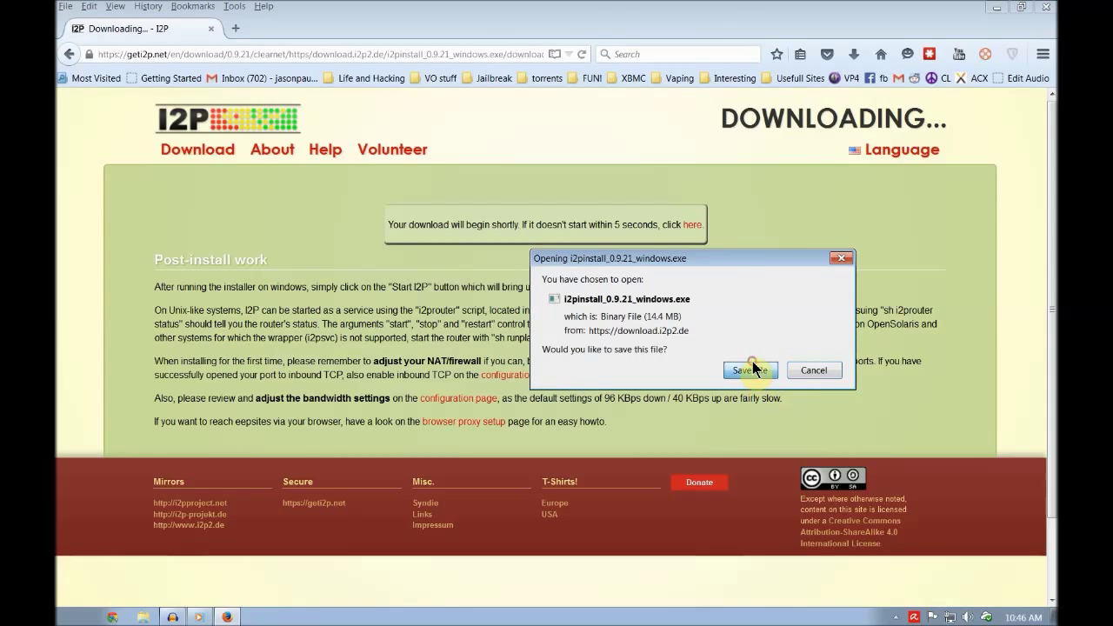
click(750, 370)
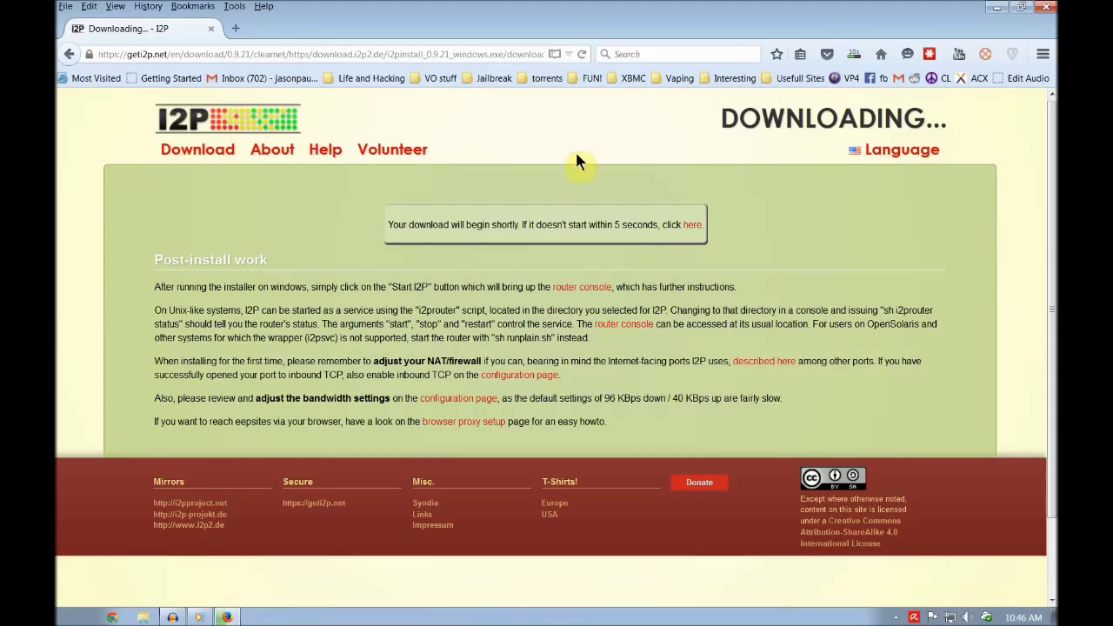
mouse_move(919, 148)
key(ctrl+shift+a)
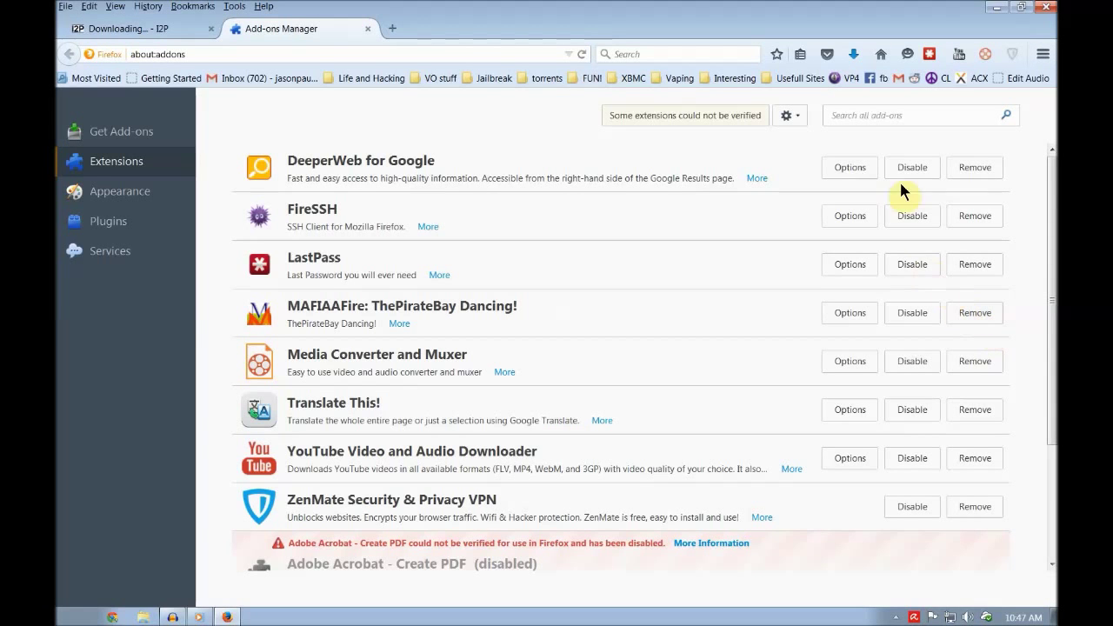
Search available add-ons for 'quickjs', install QuickJS, and restart Firefox
click(869, 116)
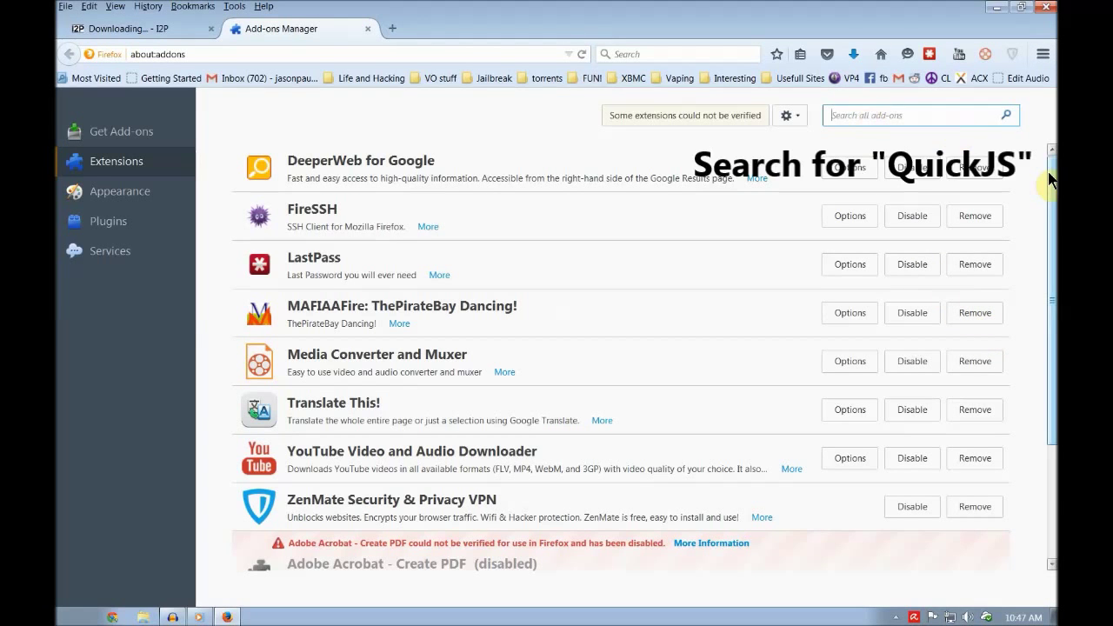
text(quickjs)
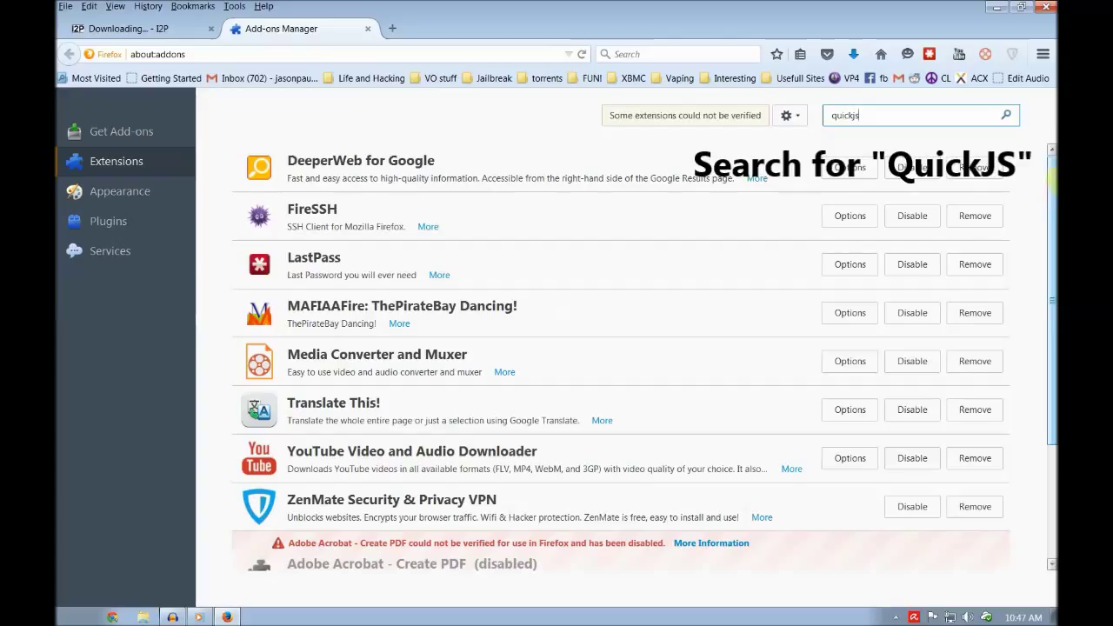
click(1007, 117)
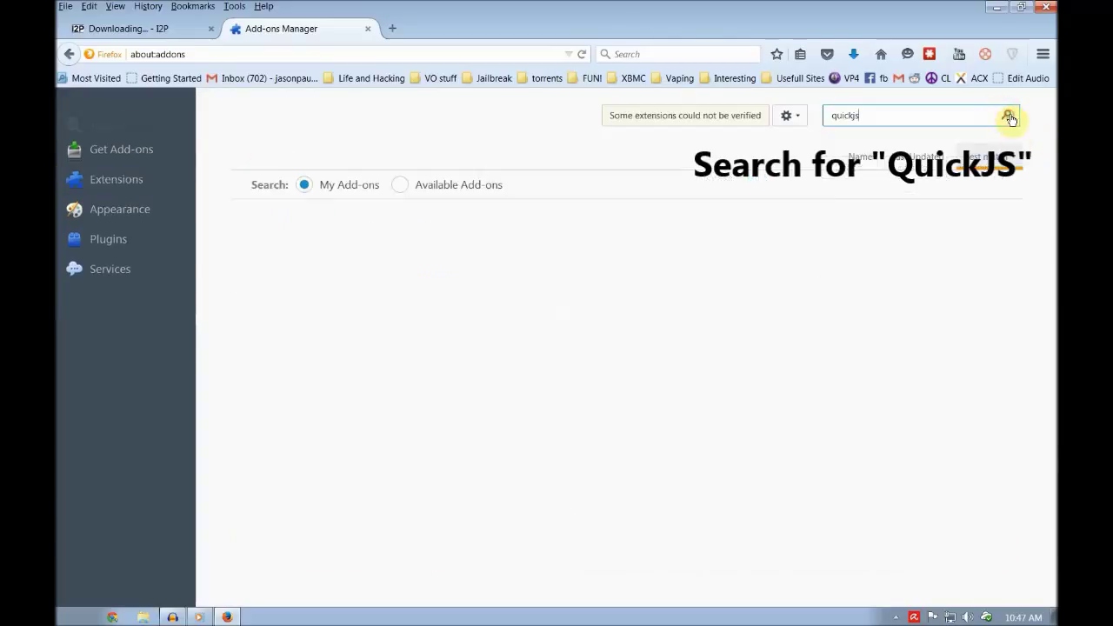
click(438, 192)
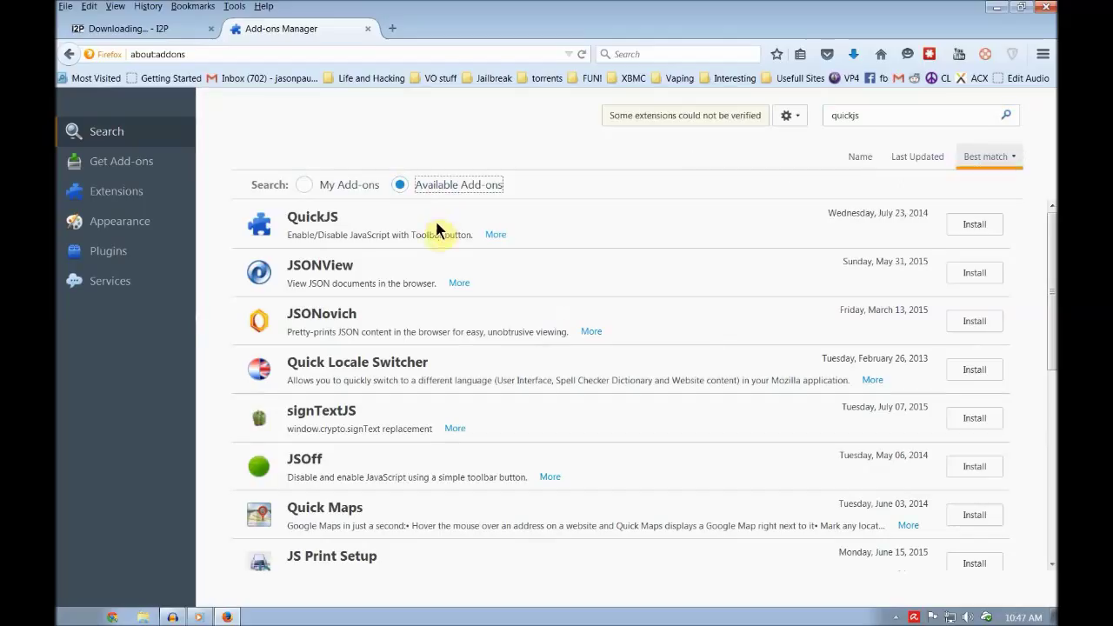
click(974, 224)
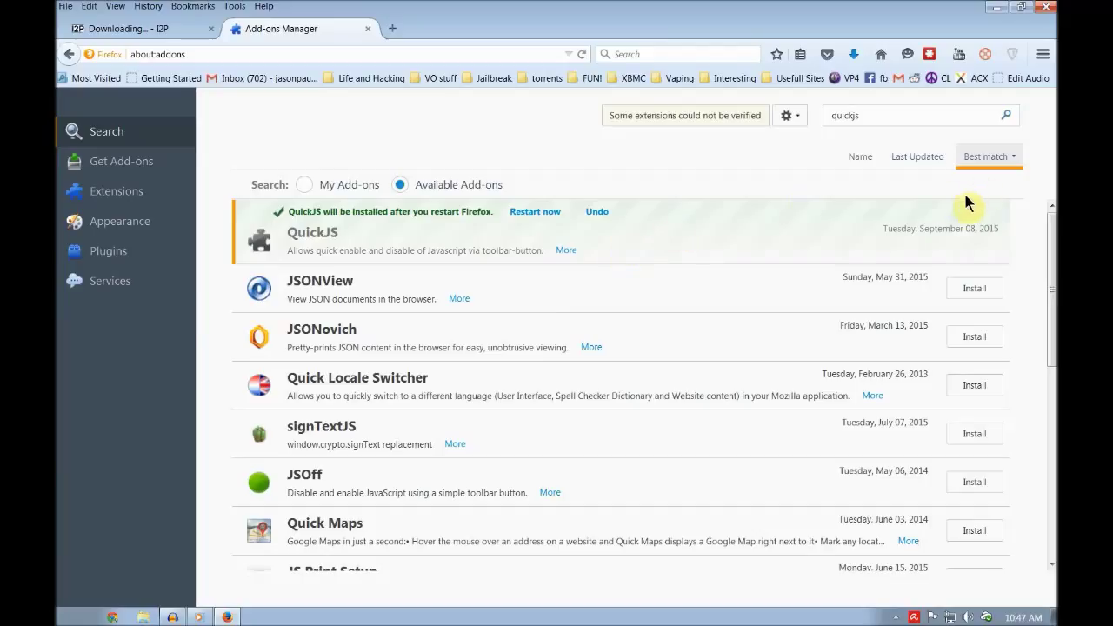
click(546, 214)
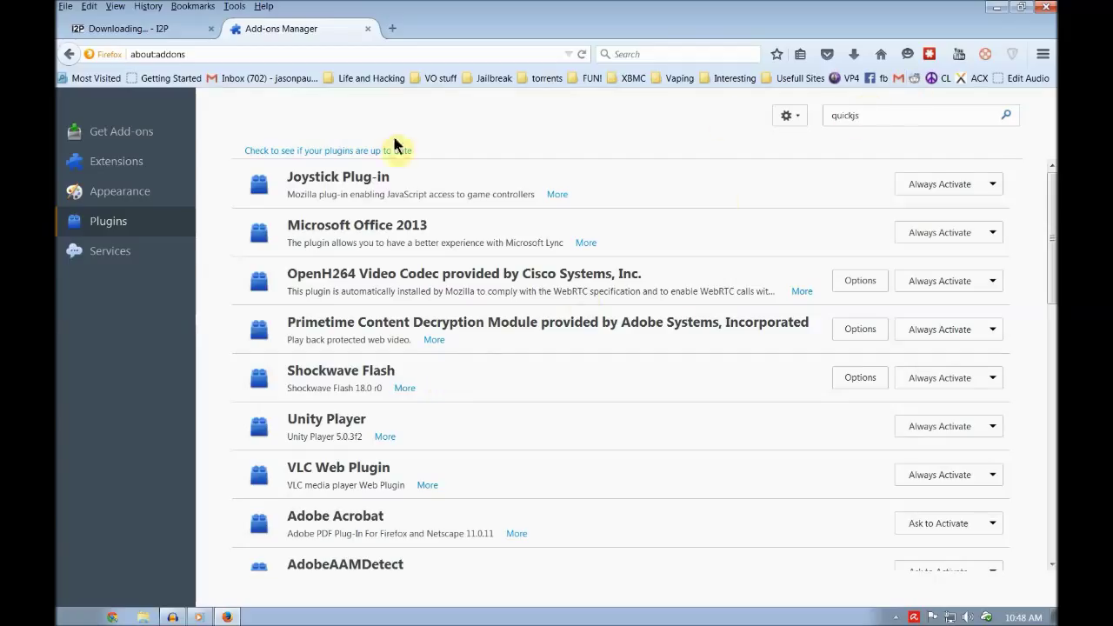
Search available add-ons for 'foxyproxy' and show the full results on the add-ons website
click(136, 174)
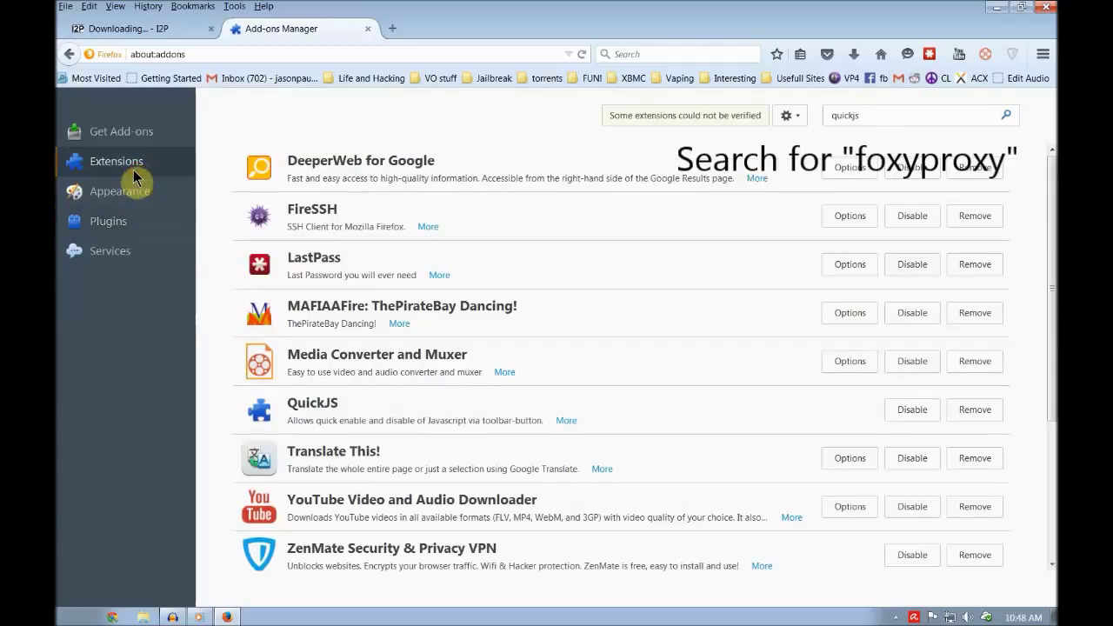
click(945, 114)
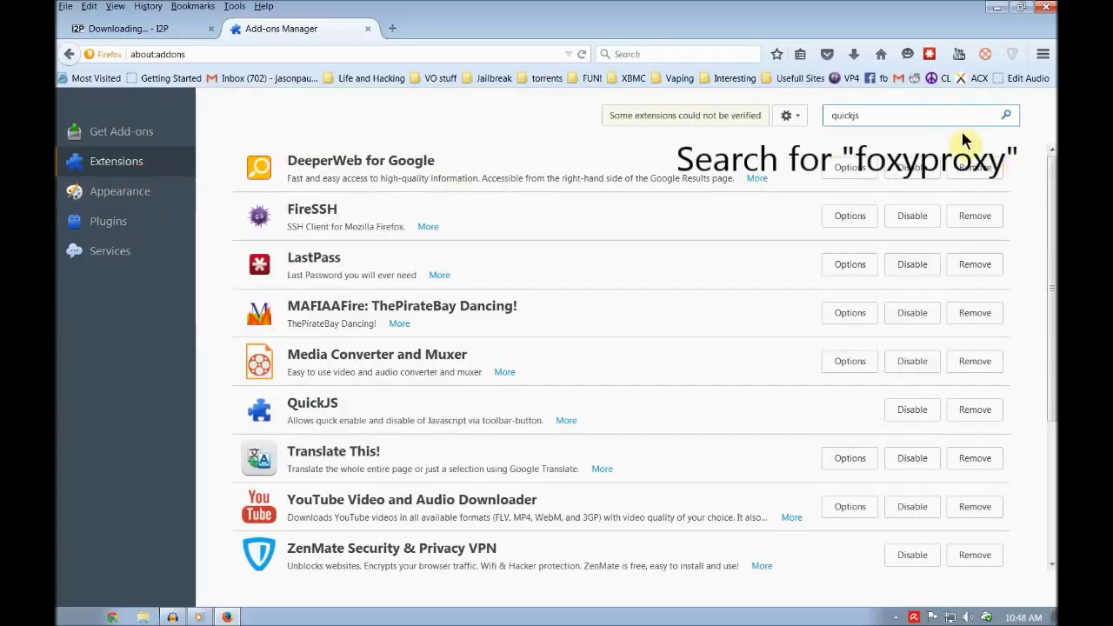
double_click(947, 120)
text(f)
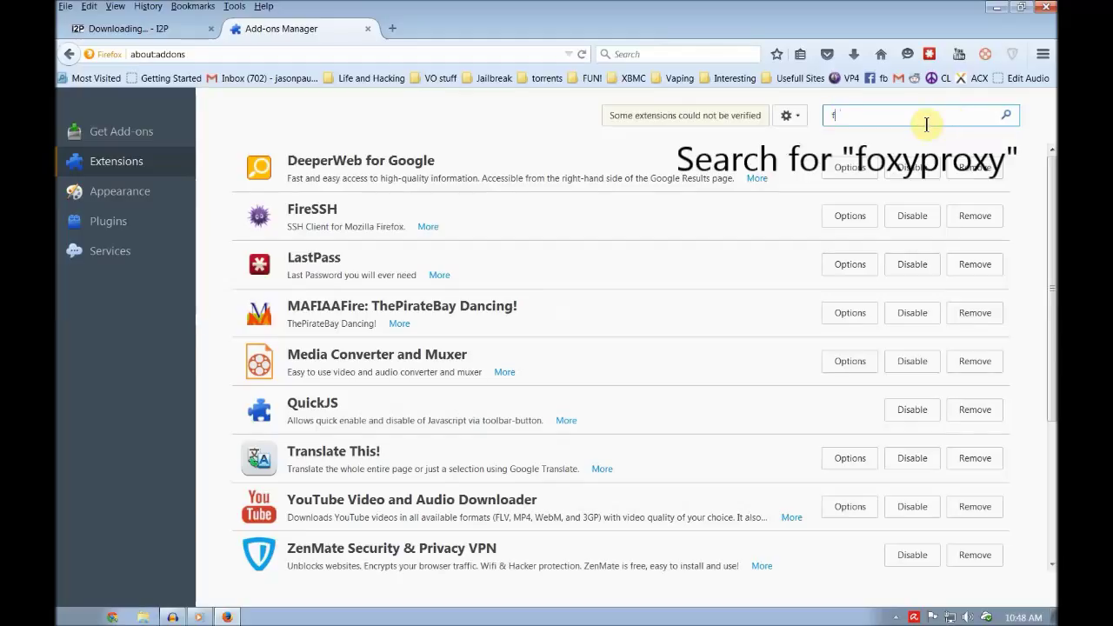
text(oxyproxy)
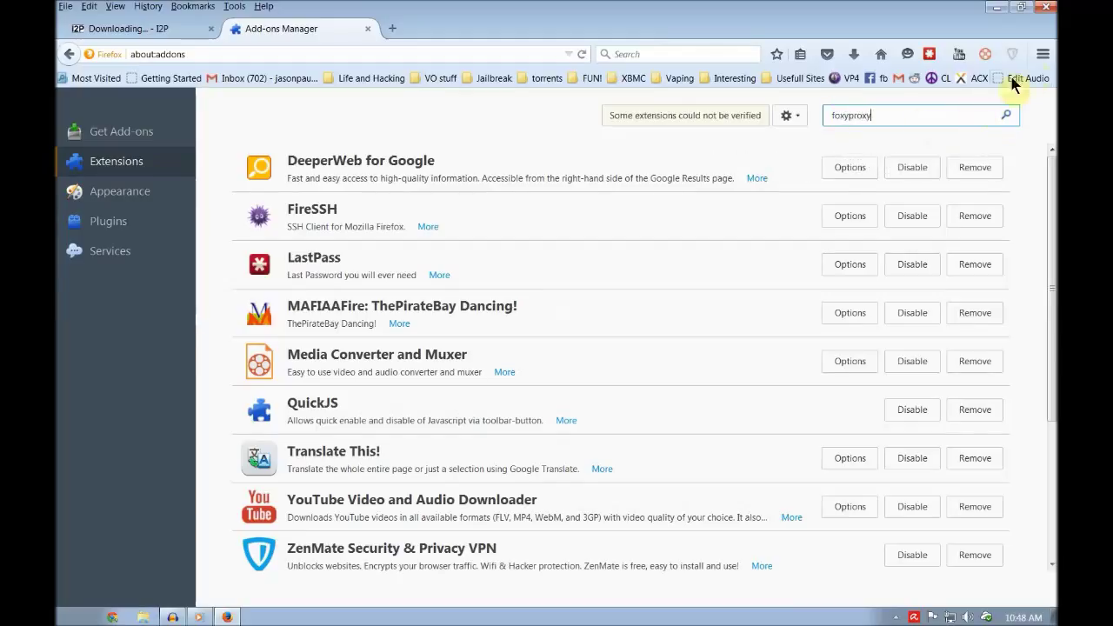
key(Return)
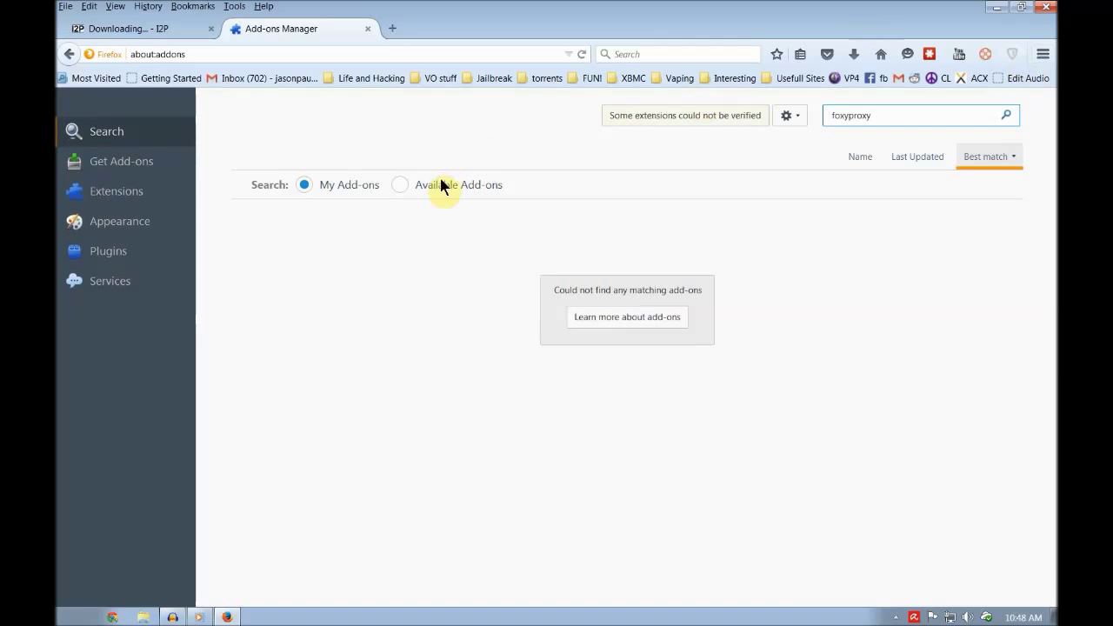
click(439, 183)
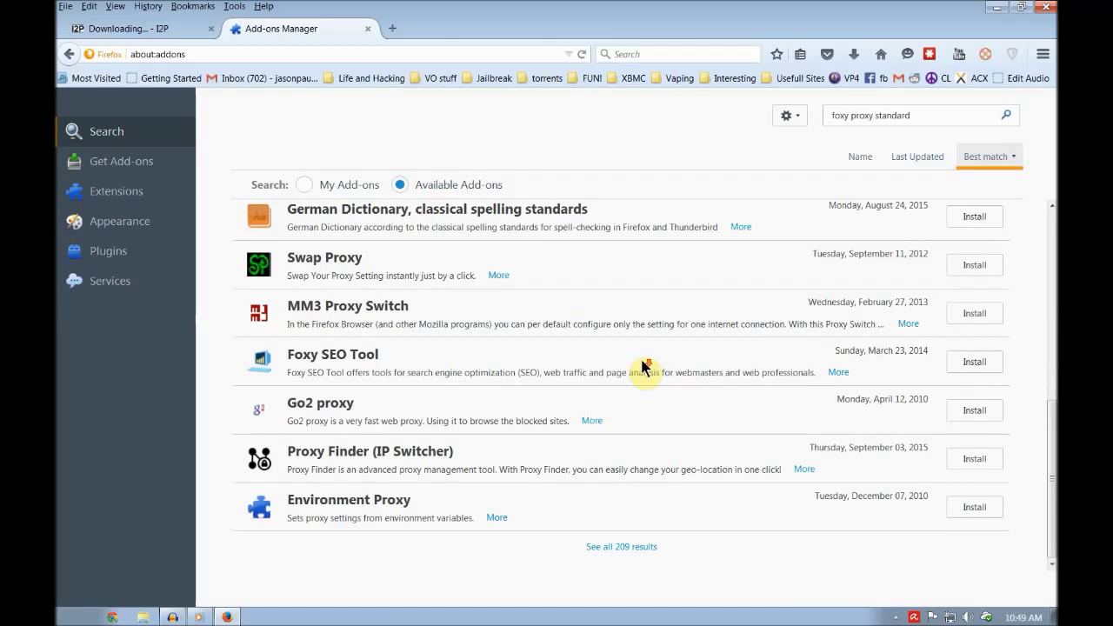
click(622, 546)
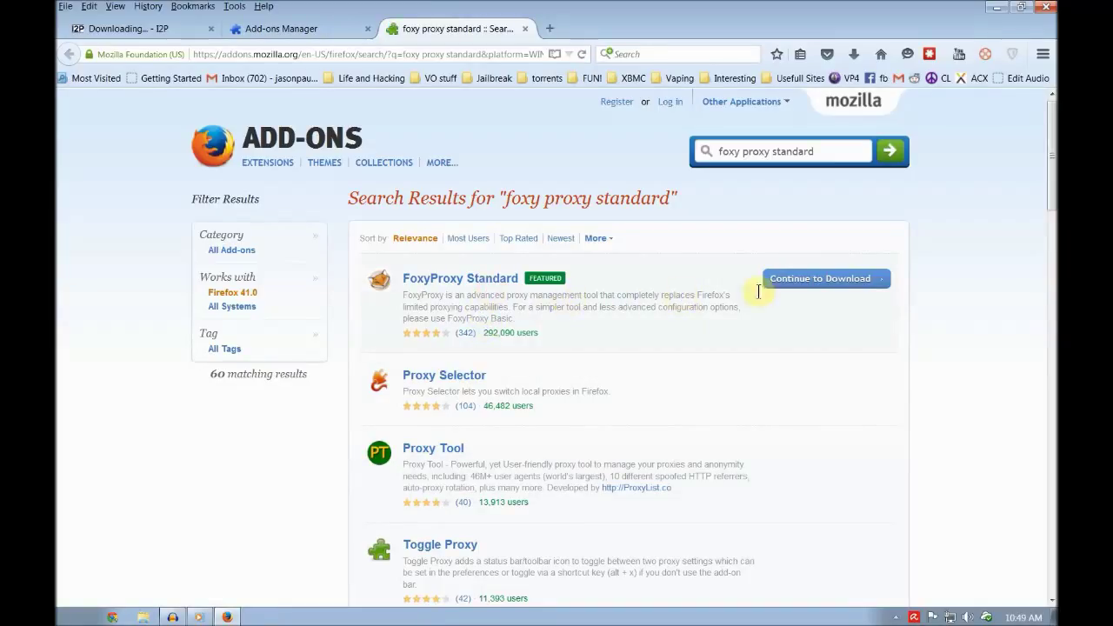
Add FoxyProxy Standard to Firefox from its add-ons page
click(811, 277)
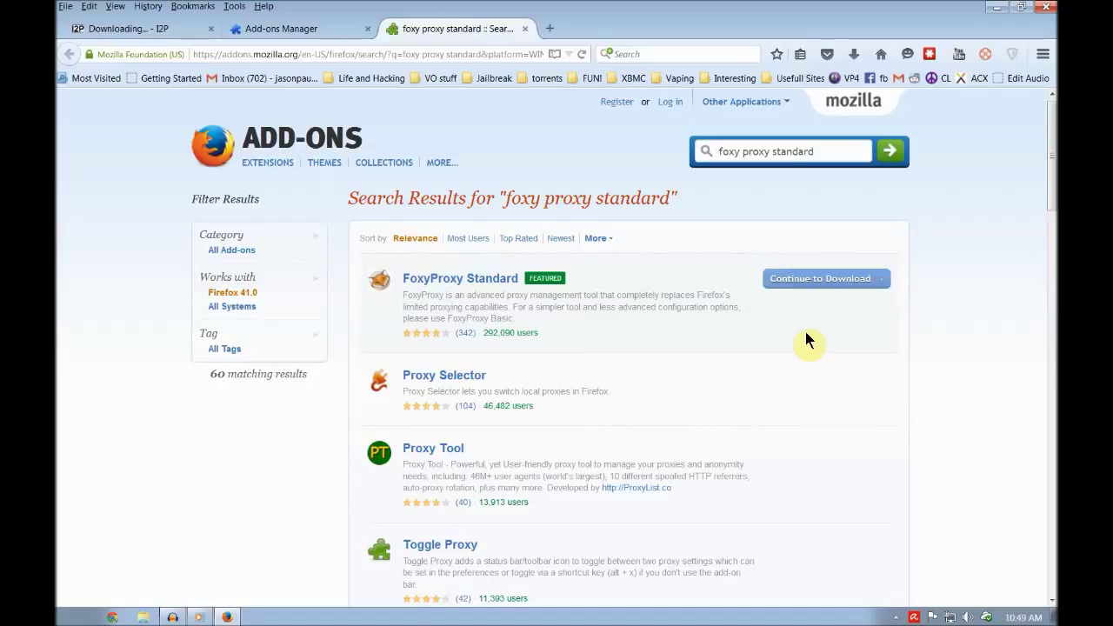
click(831, 278)
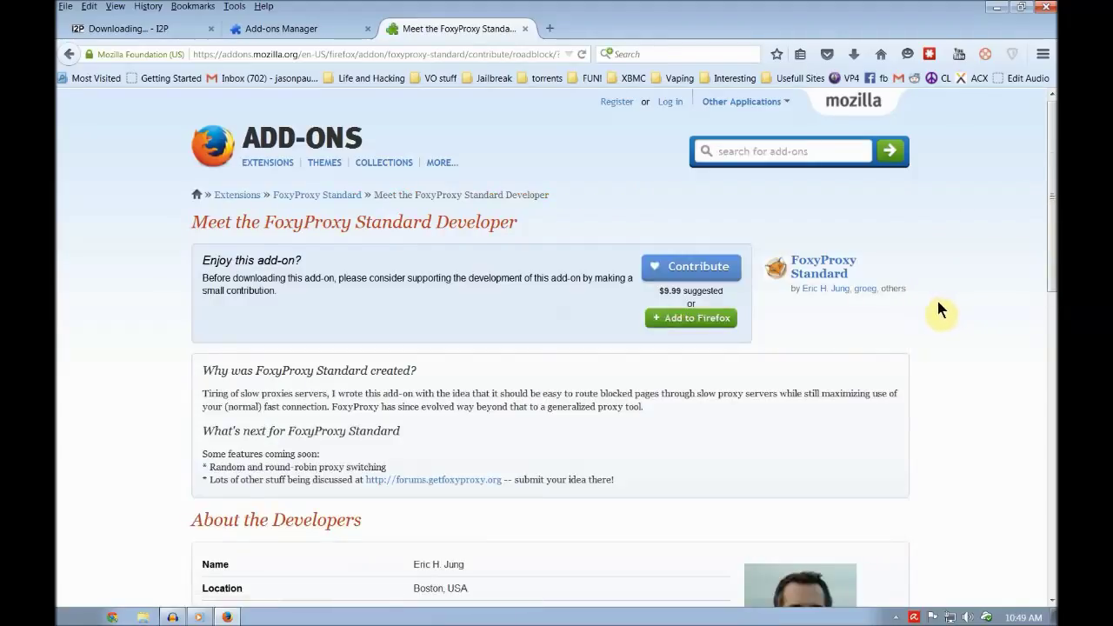
click(661, 318)
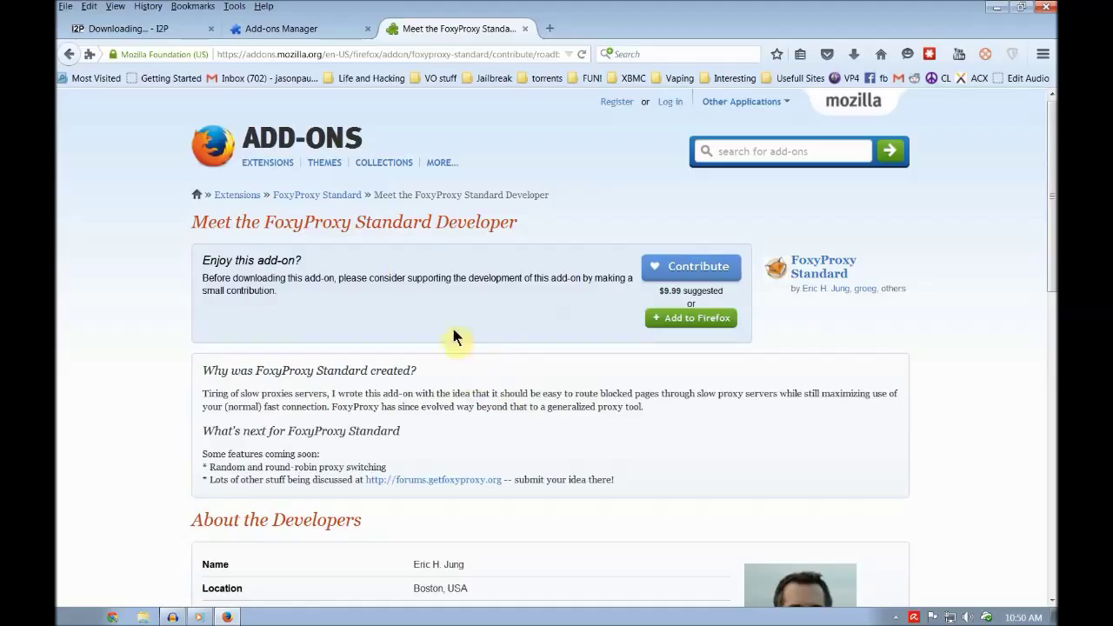
Restart Firefox and show the FoxyProxy options with its proxy mode choices
key(alt+F4)
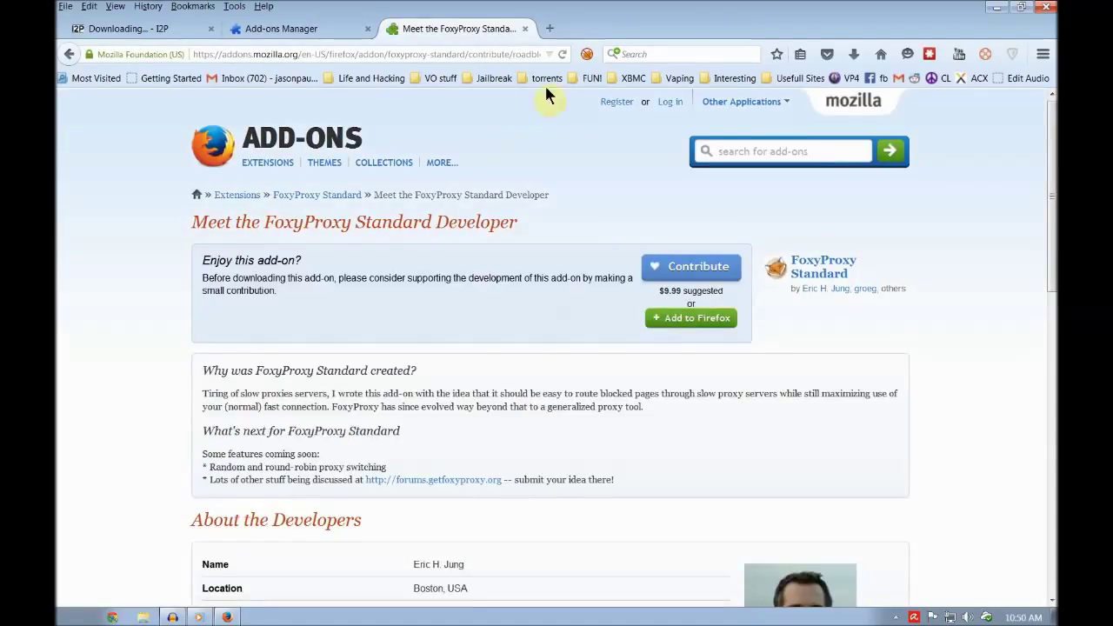
click(587, 56)
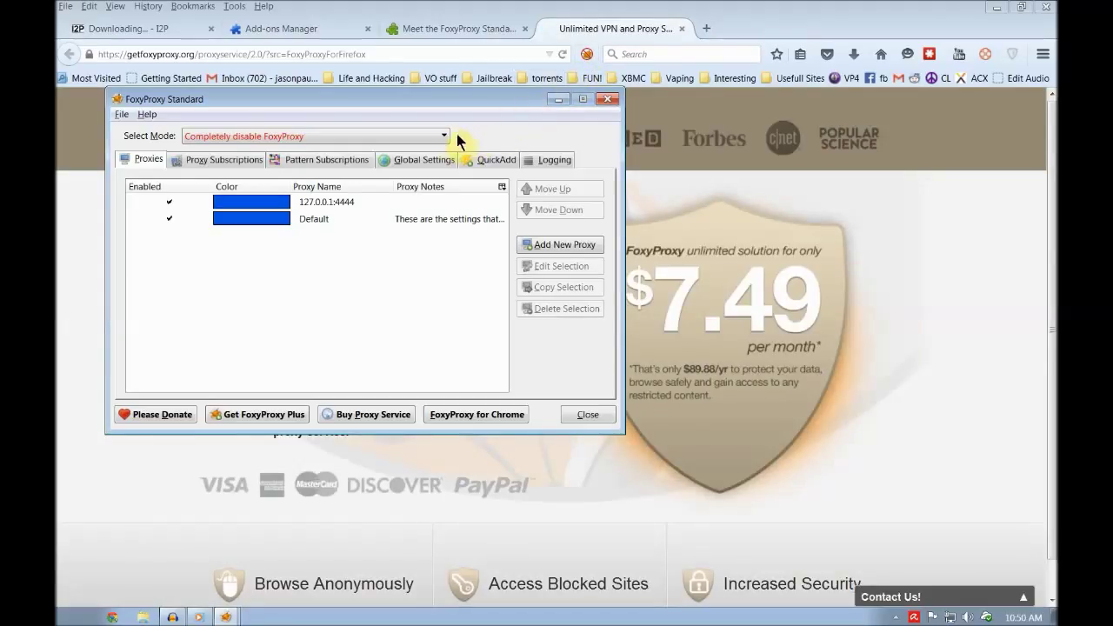
click(441, 138)
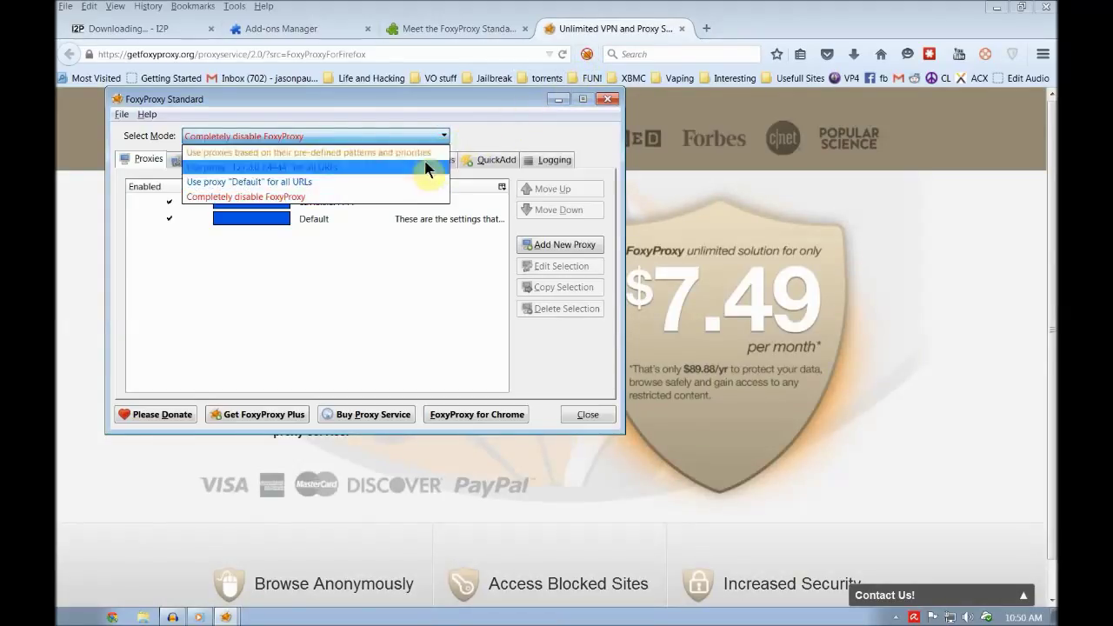
Switch FoxyProxy to pattern-based mode and delete the old 127.0.0.1:4444 proxy
click(426, 153)
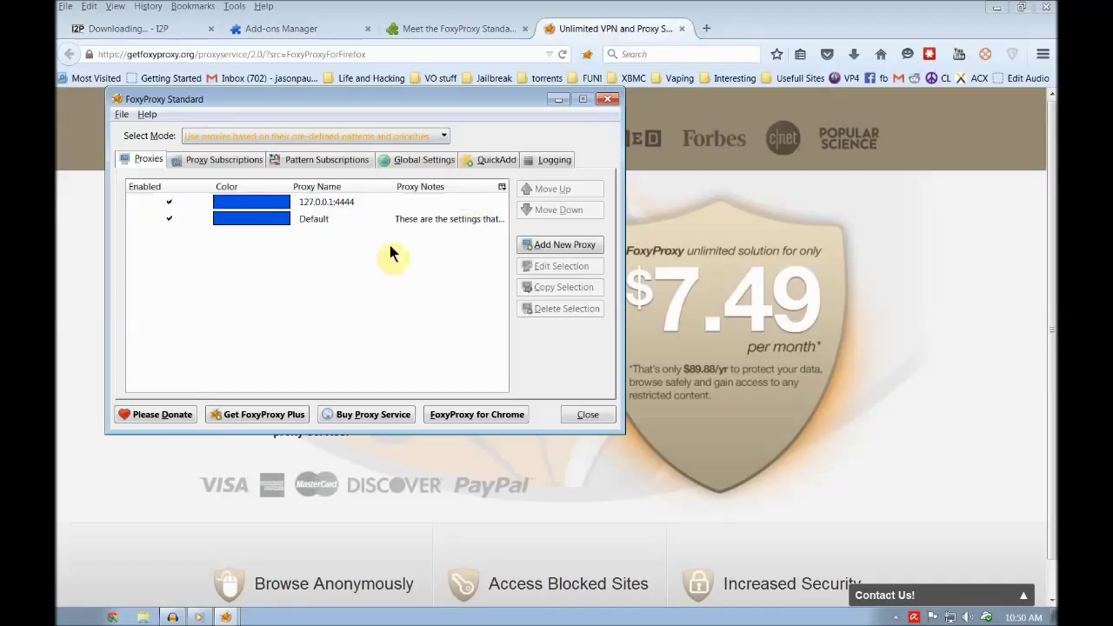
click(356, 203)
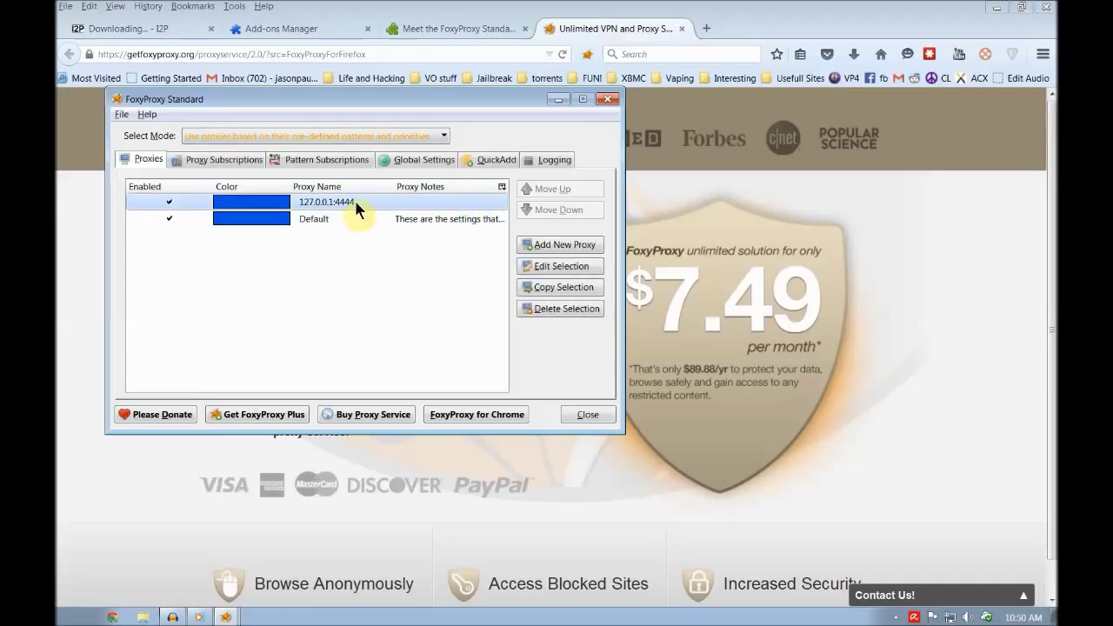
click(564, 309)
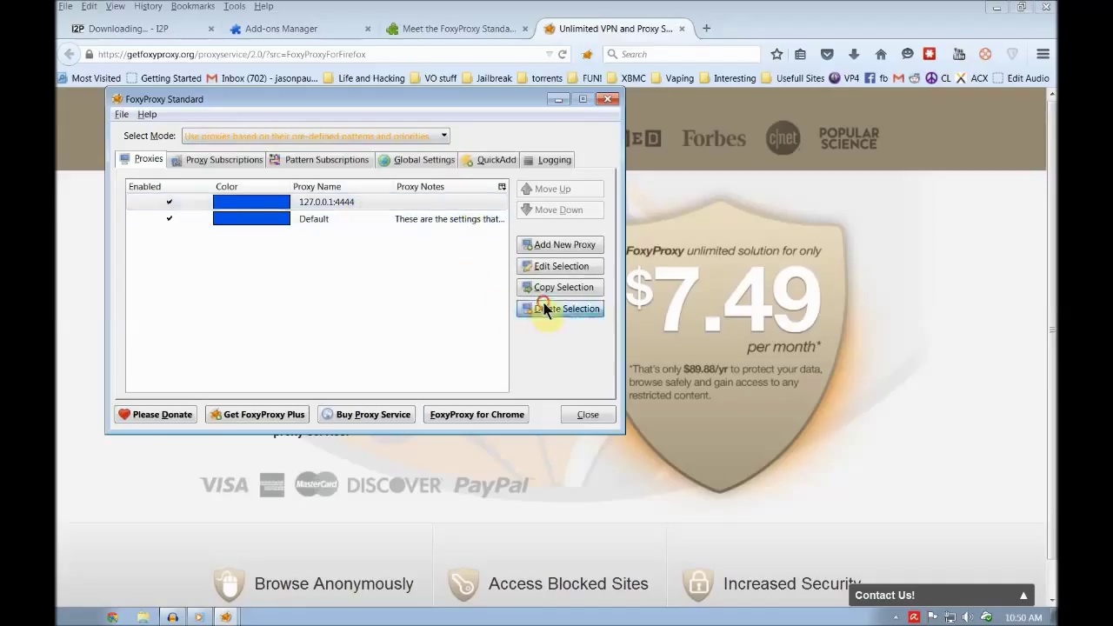
click(333, 296)
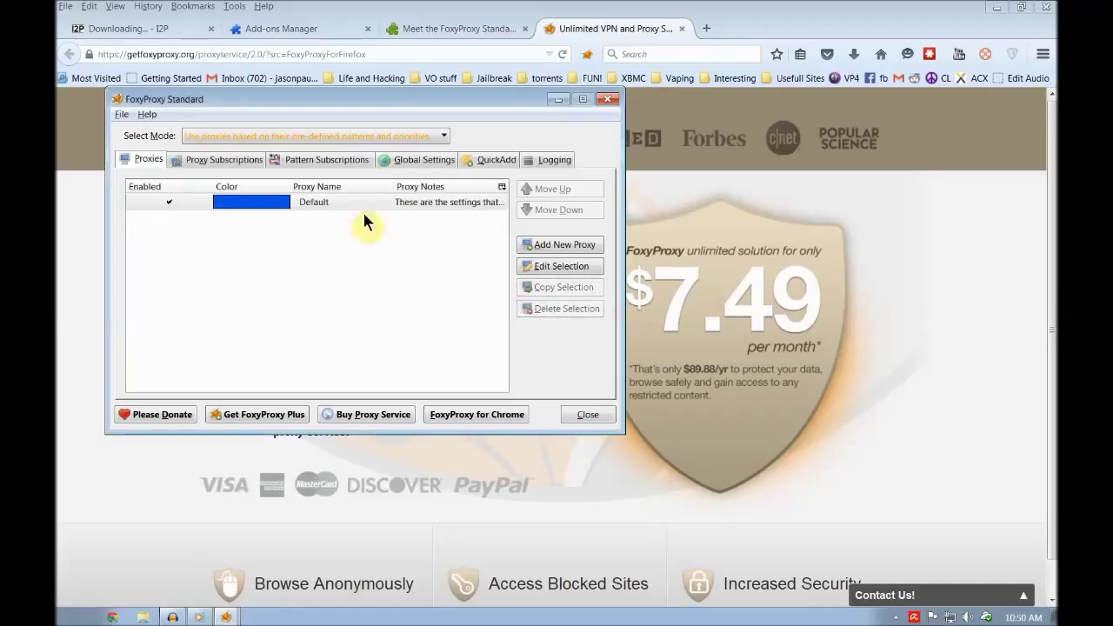
Add a new manual proxy at host 127.0.0.1 and start a new URL pattern
click(589, 247)
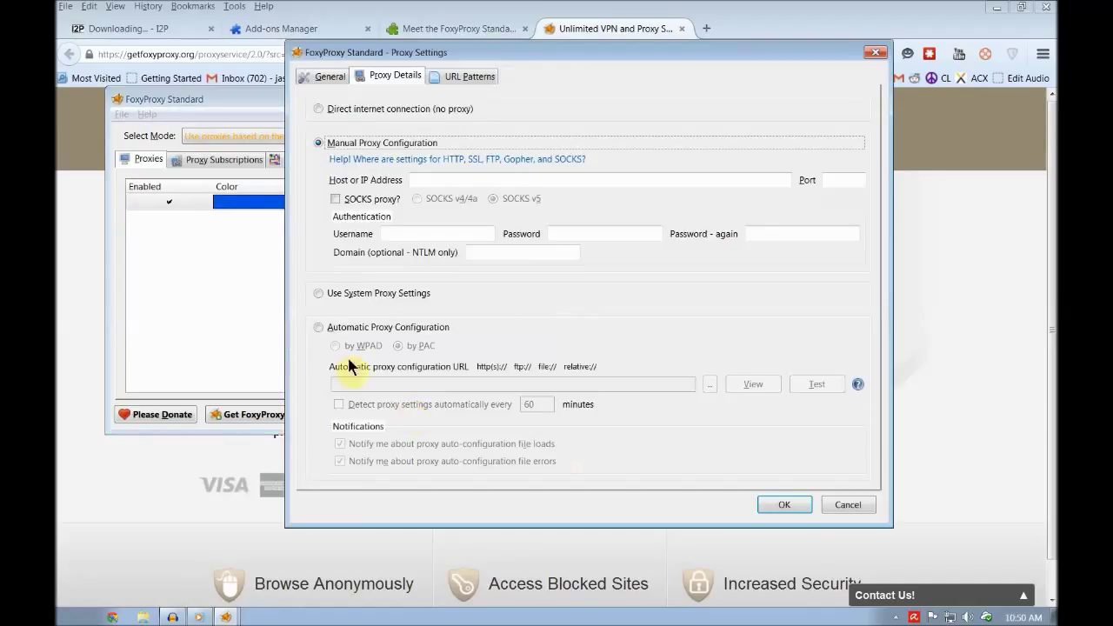
click(431, 181)
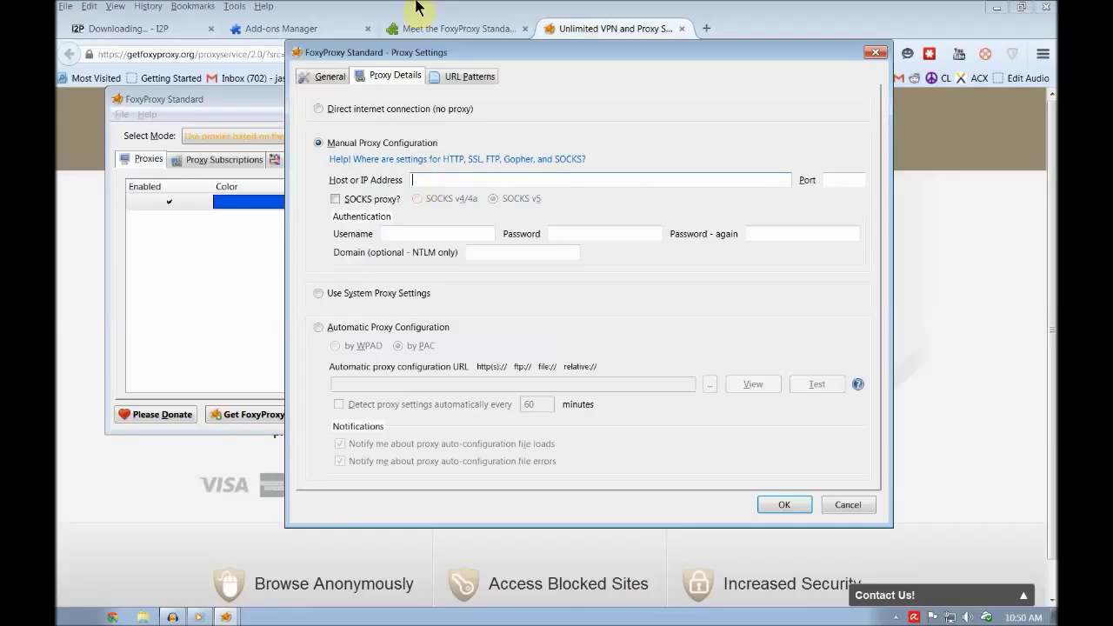
text(127.0.0.1)
click(831, 180)
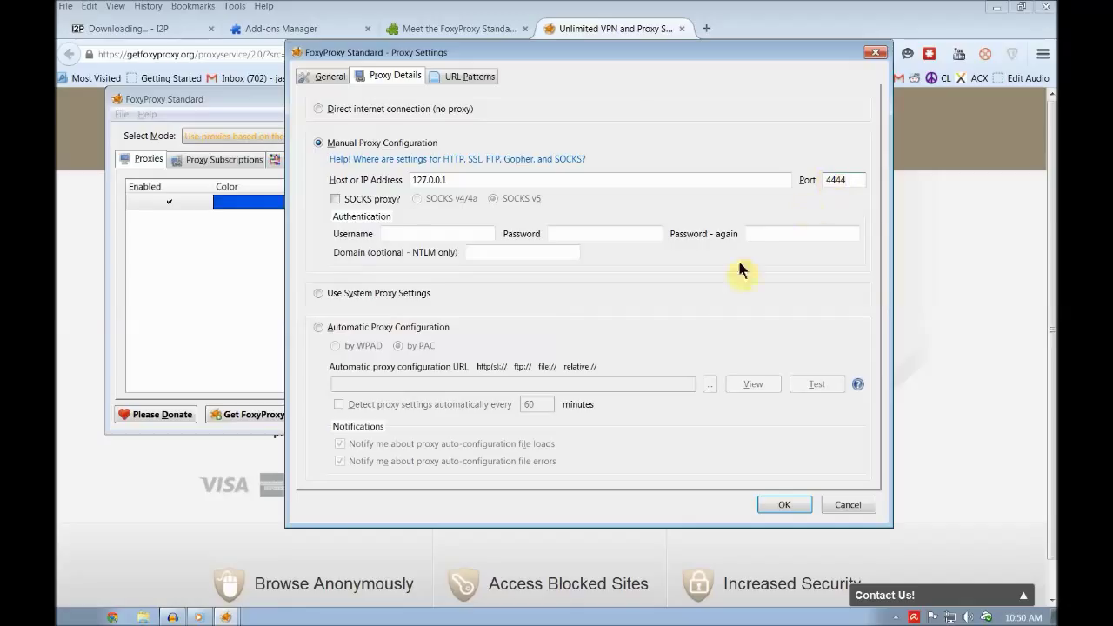
click(464, 78)
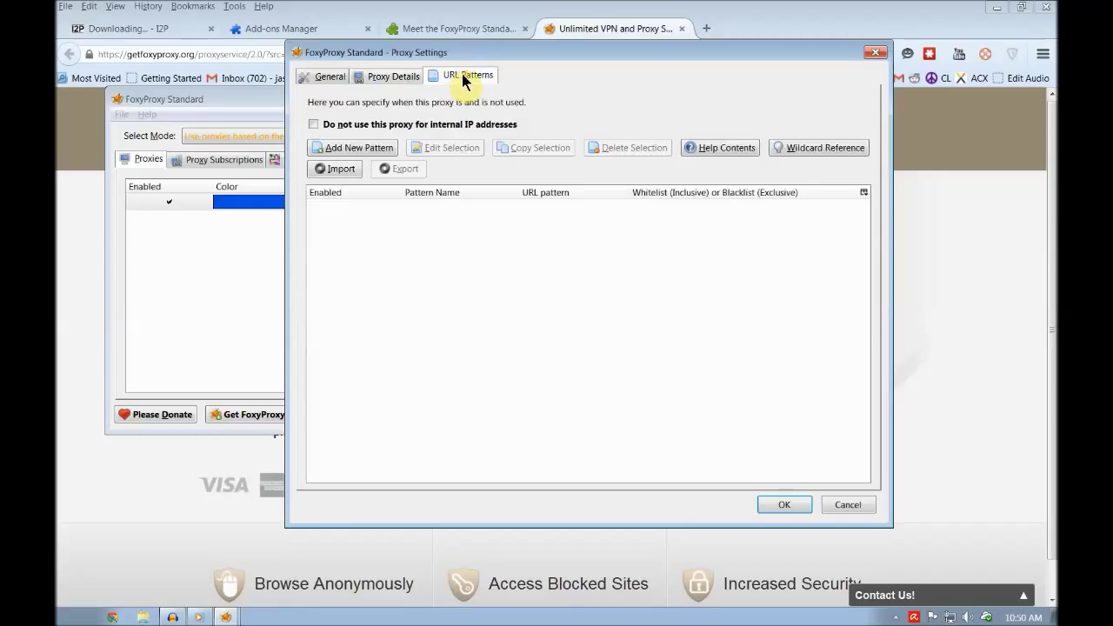
click(372, 148)
Add a whitelist pattern named 'I2P' matching *i2p*, save the proxy, and close FoxyProxy
click(449, 244)
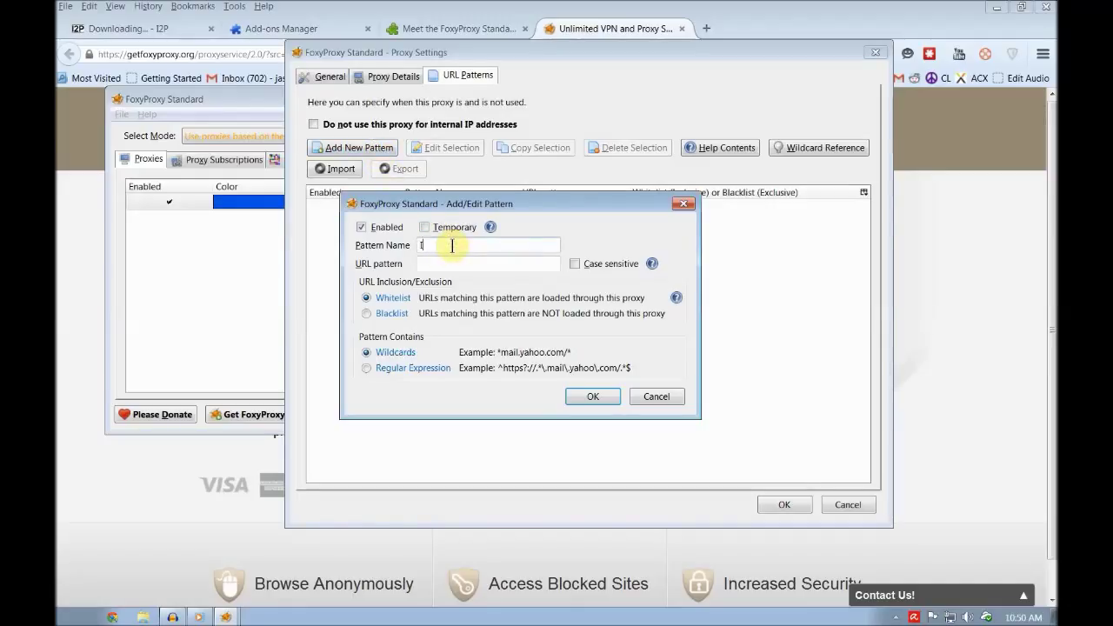
text(I2P)
key(Tab)
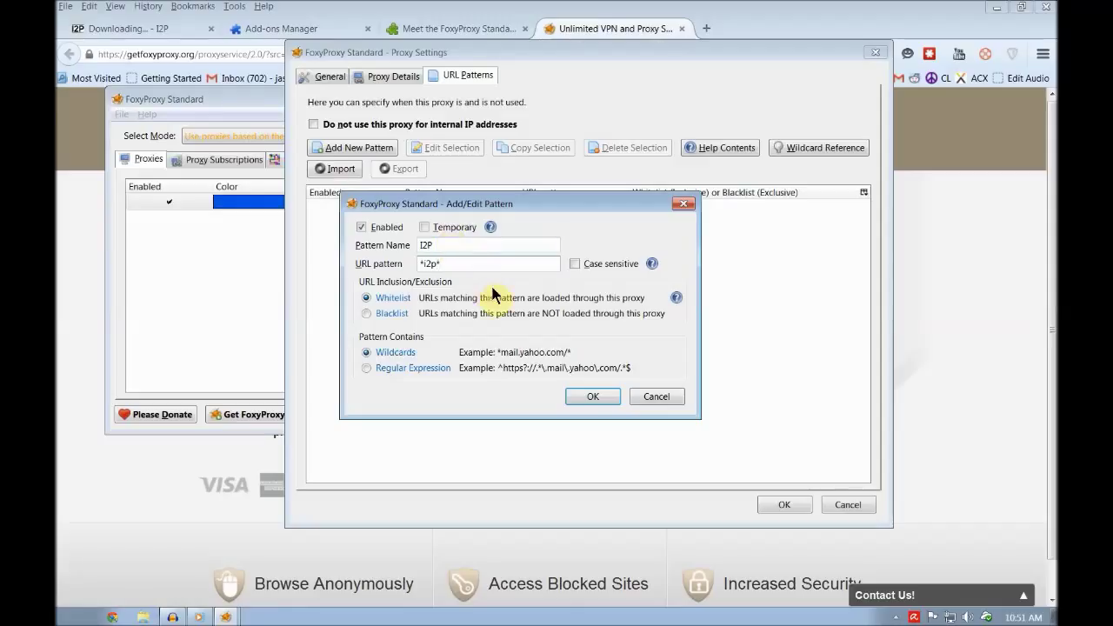
click(592, 396)
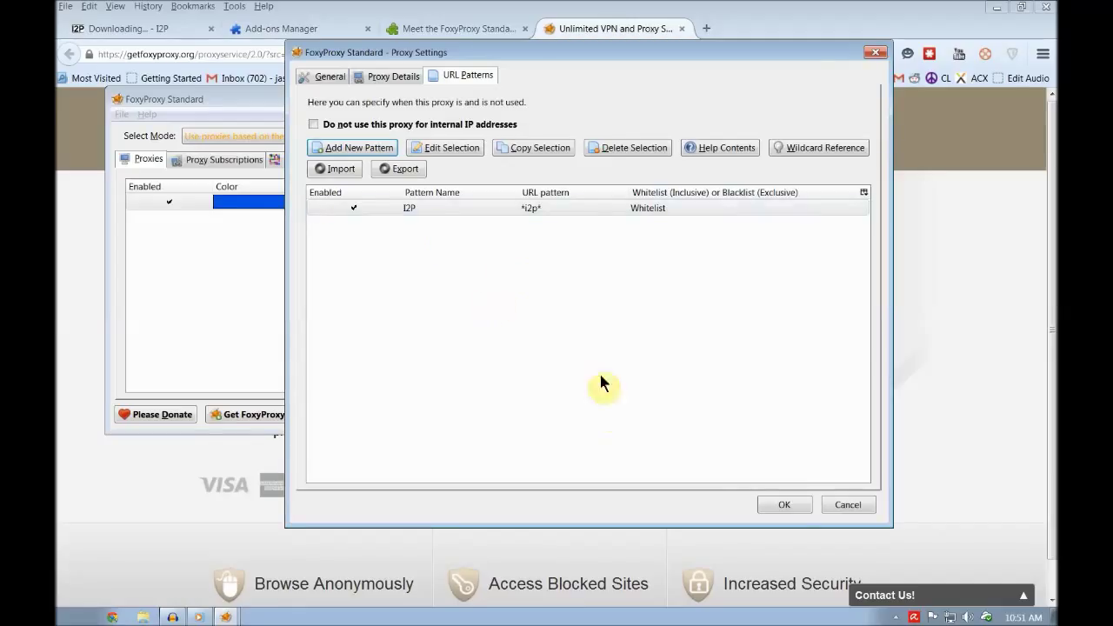
click(782, 506)
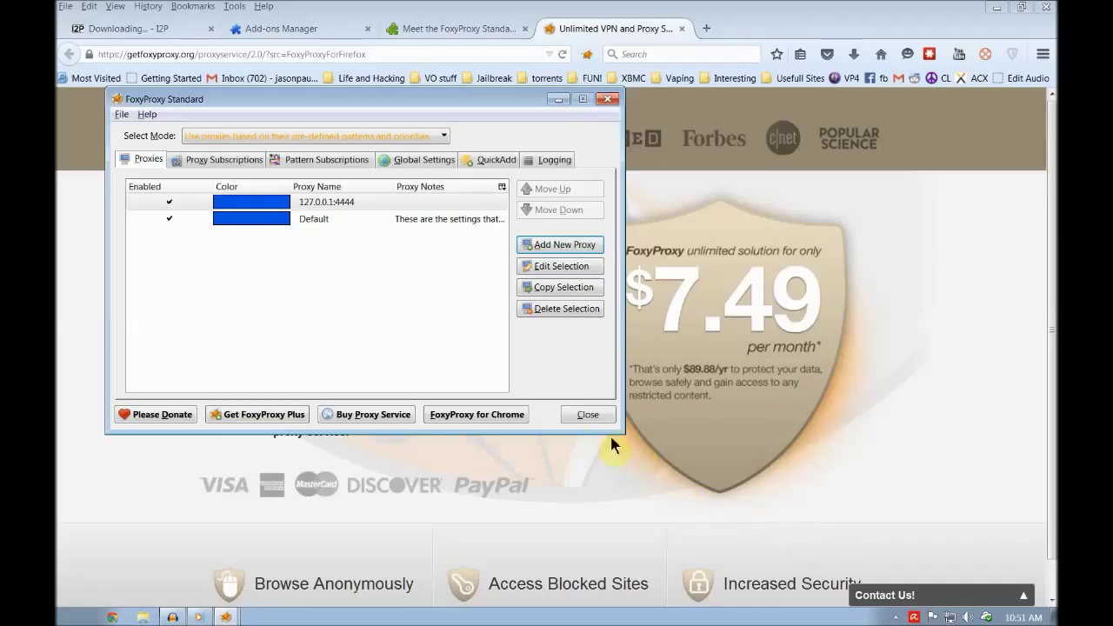
click(579, 417)
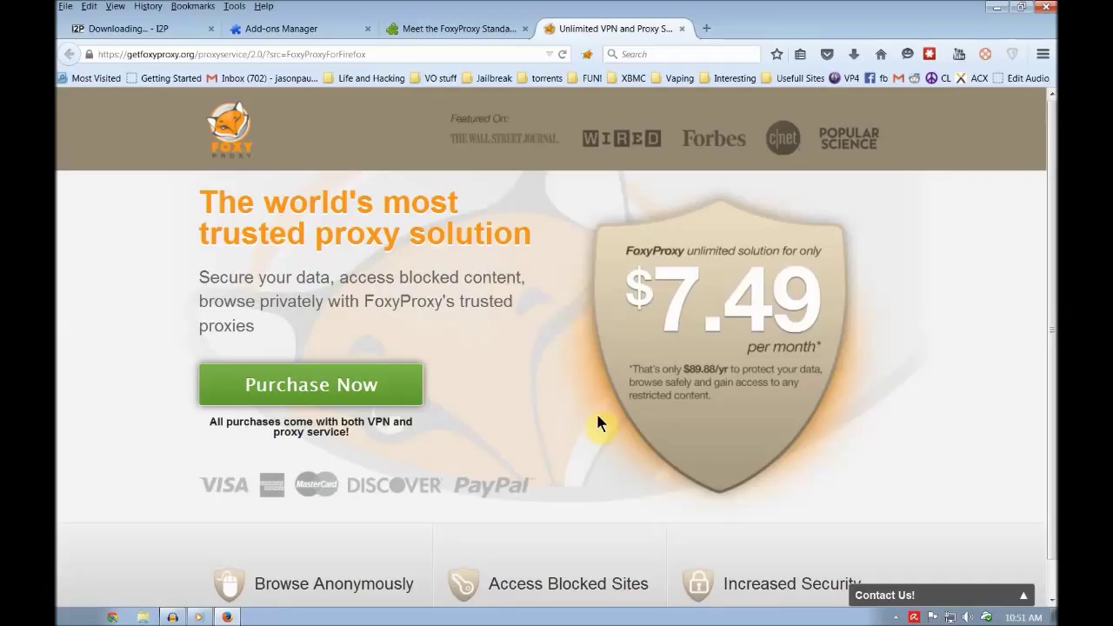
Place the QuickJS button on the toolbar via Customize, then close the FoxyProxy pricing tab
right_click(996, 56)
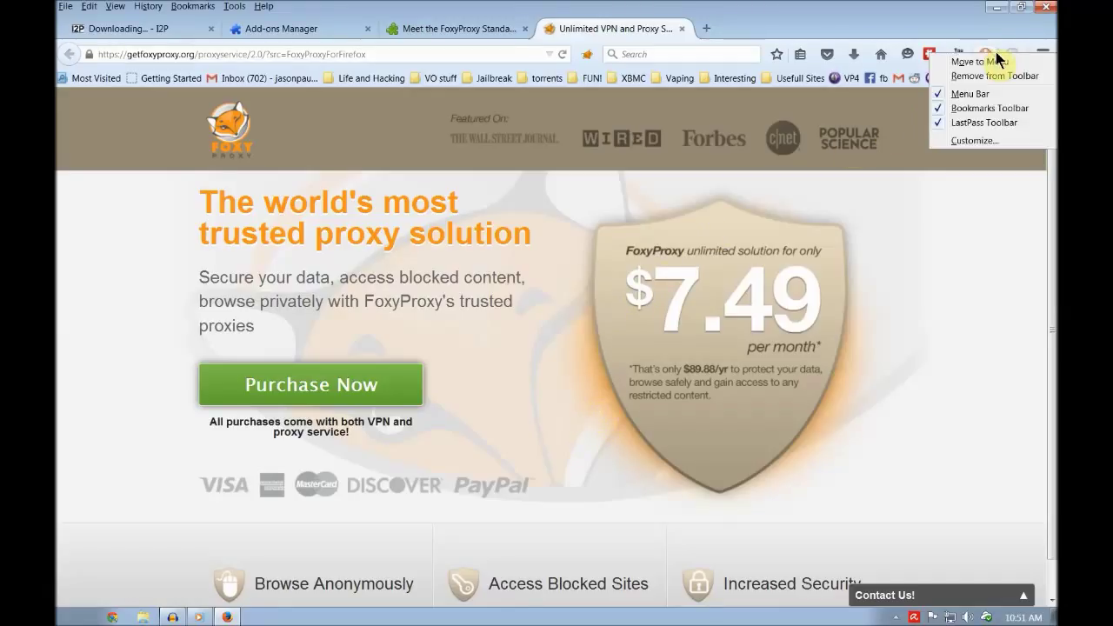
click(967, 140)
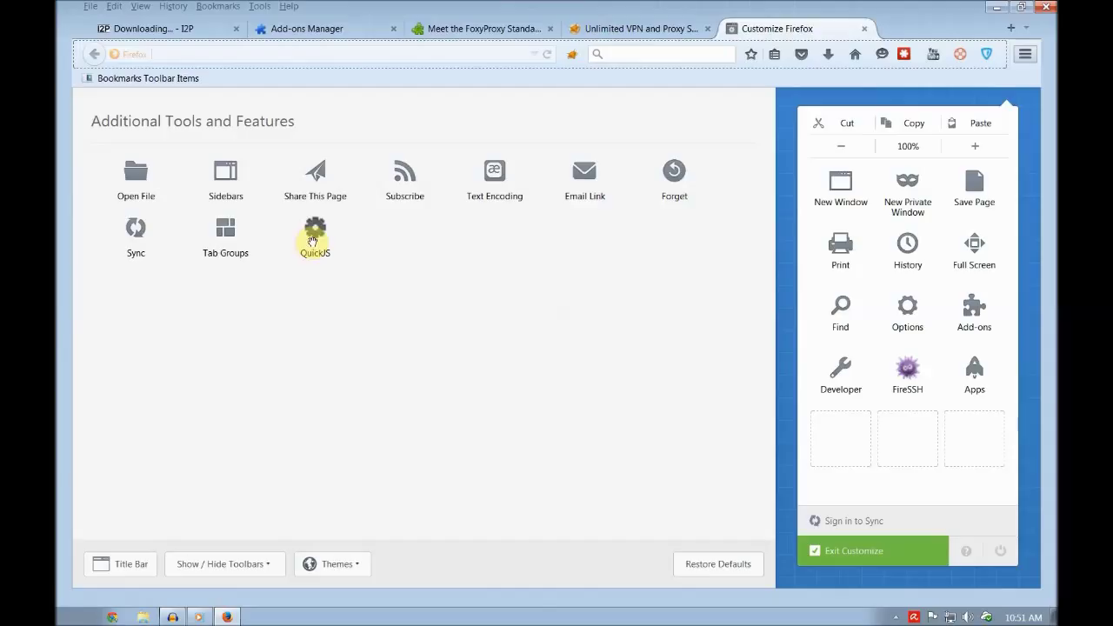
drag(313, 240, 985, 68)
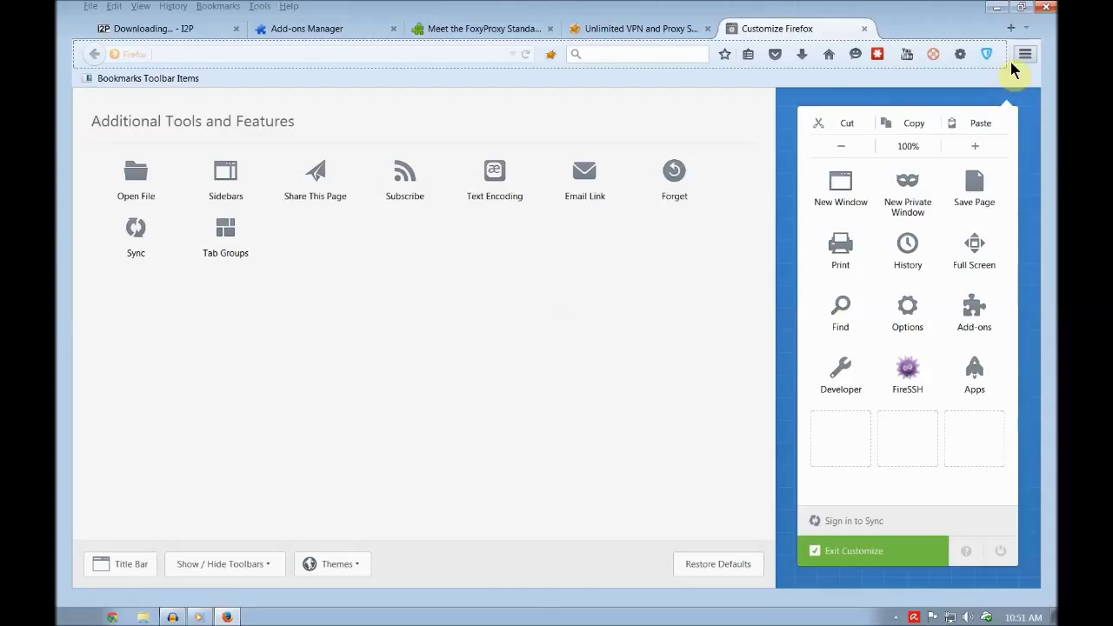
click(864, 28)
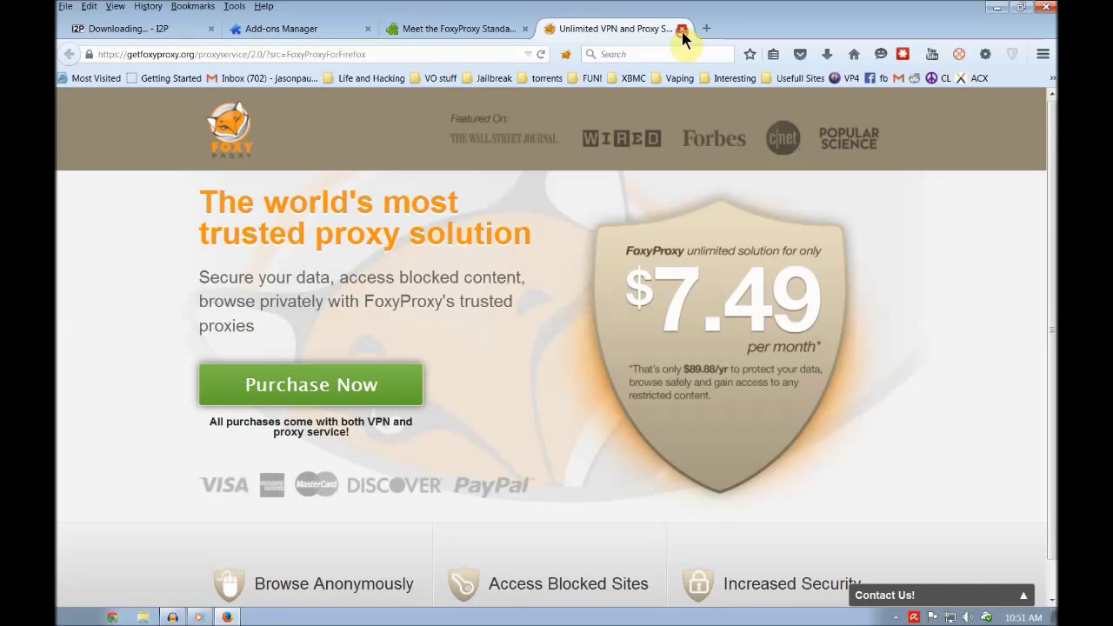
click(682, 29)
Close the FoxyProxy and Add-ons tabs, then run i2pinstall_0.9.21_windows.exe from Downloads
click(524, 29)
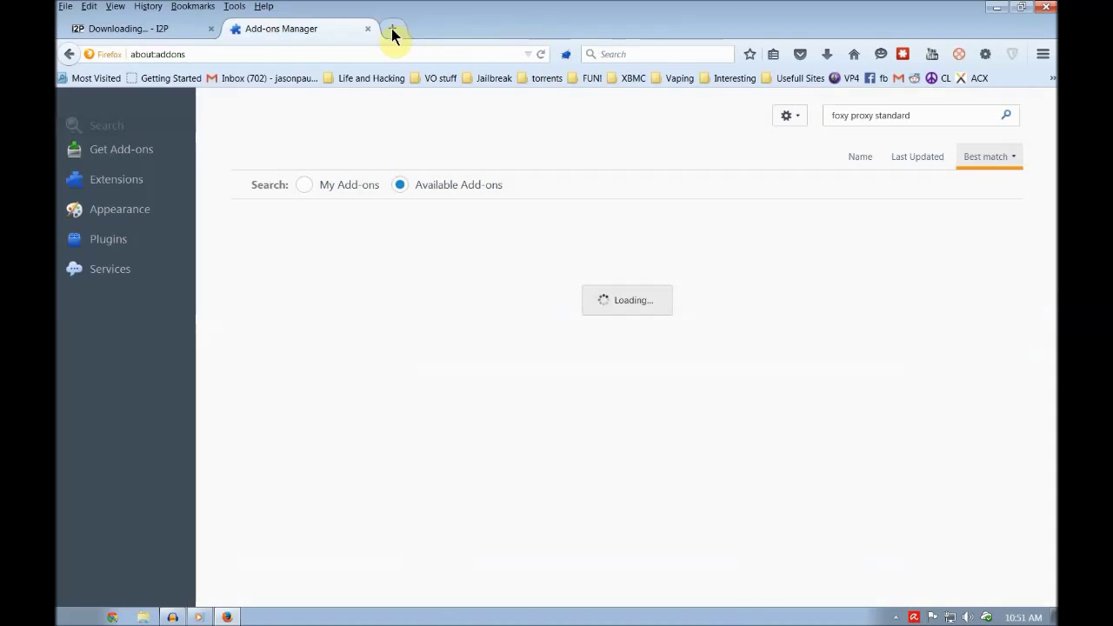
click(369, 29)
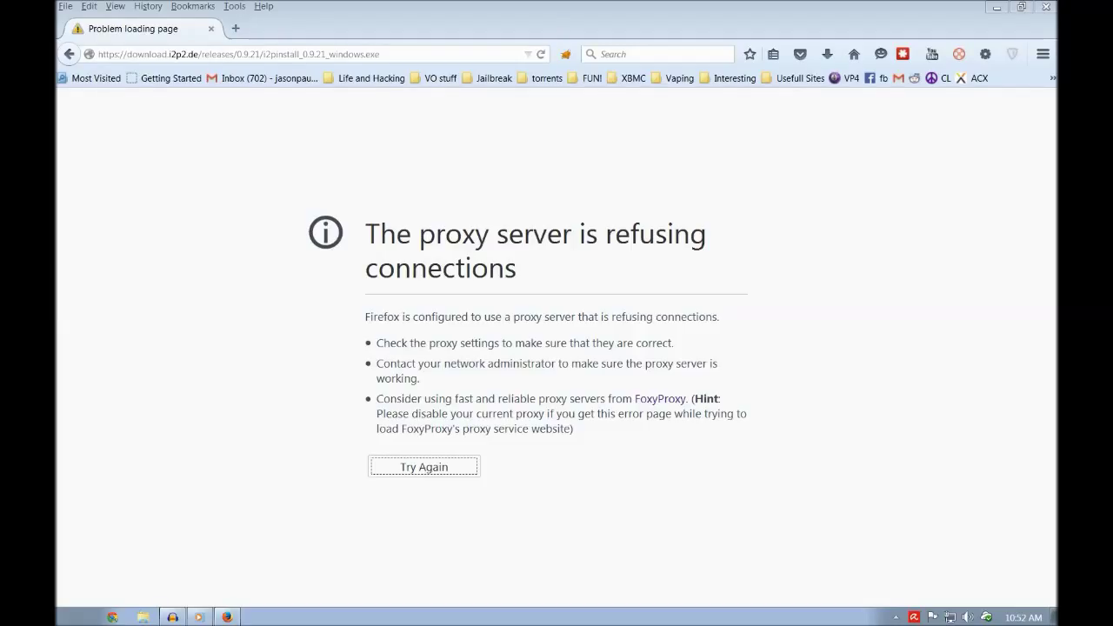
key(ctrl+shift+y)
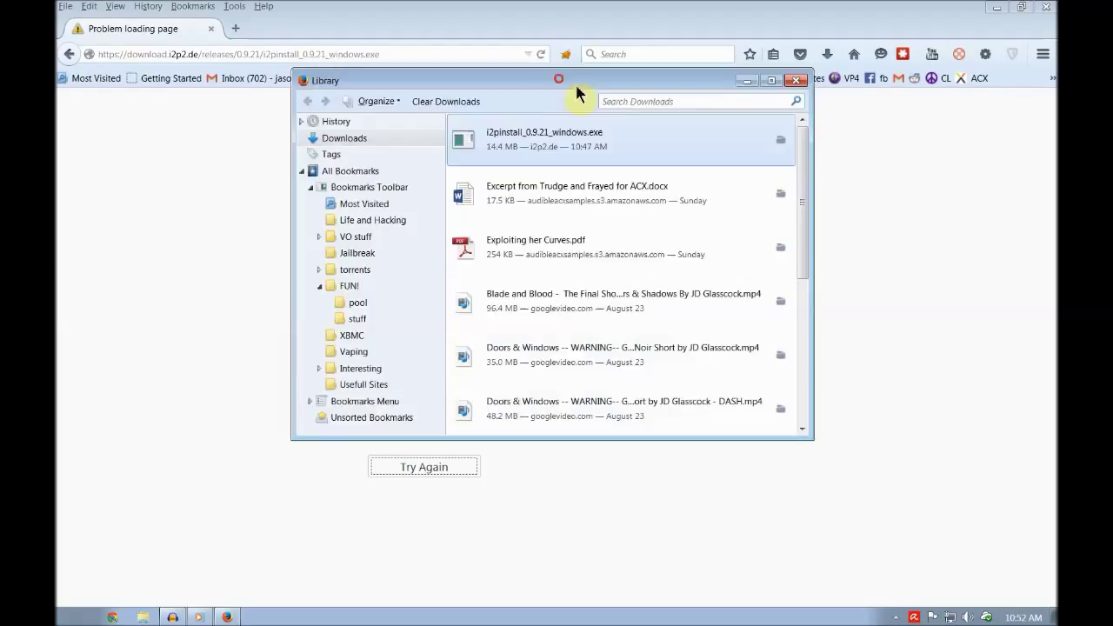
double_click(589, 138)
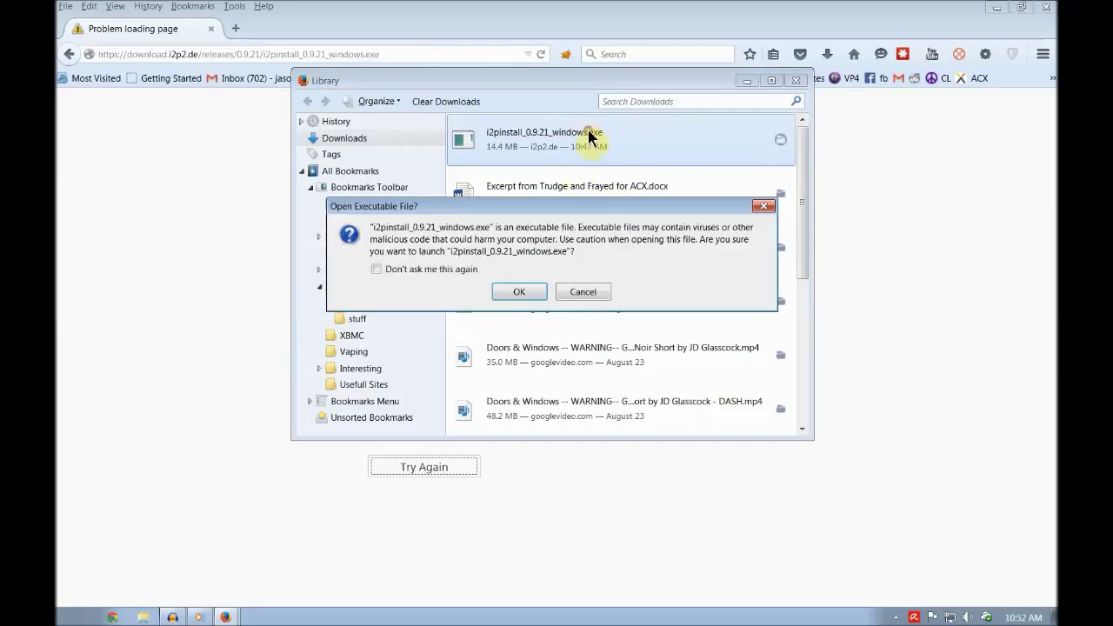
click(502, 298)
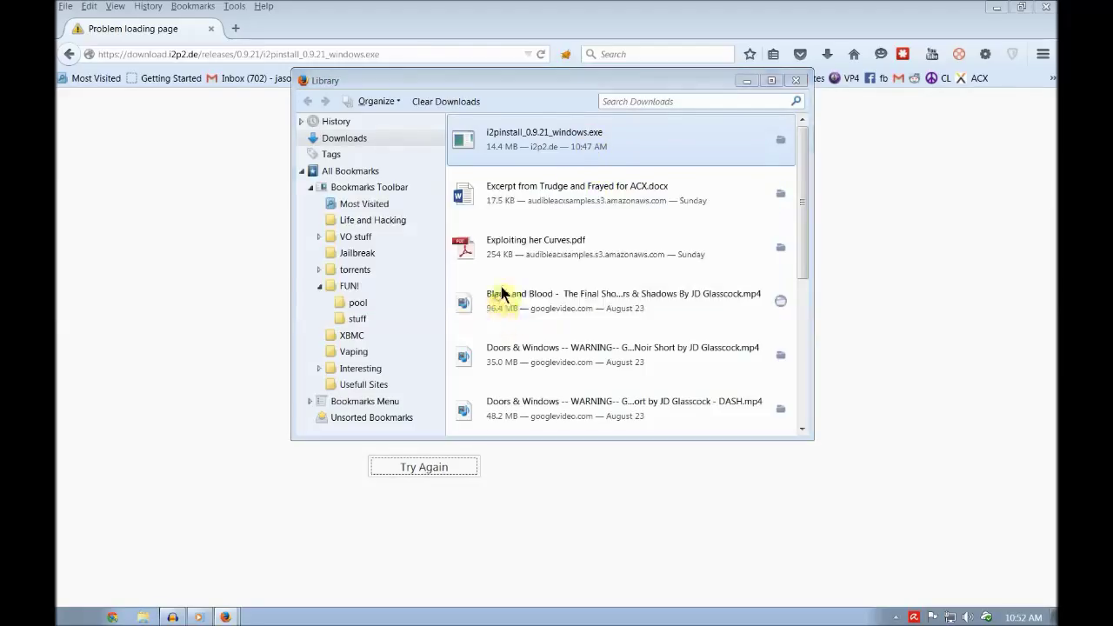
click(612, 327)
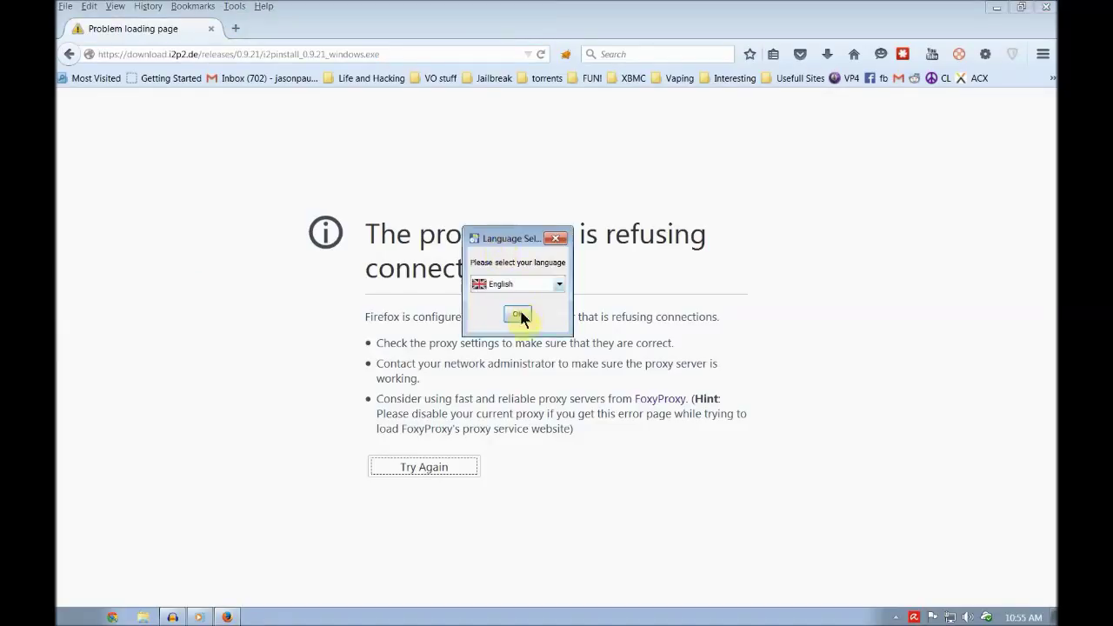
Install I2P in English with the Base pack to C:\Program Files\i2p with Start-menu shortcuts
click(521, 316)
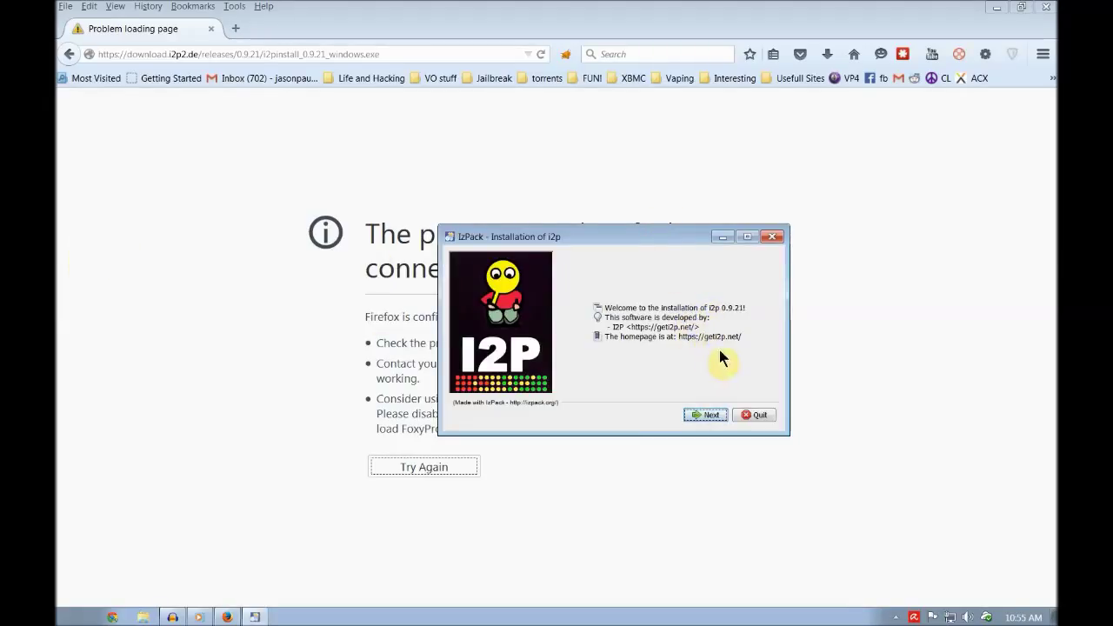
click(708, 415)
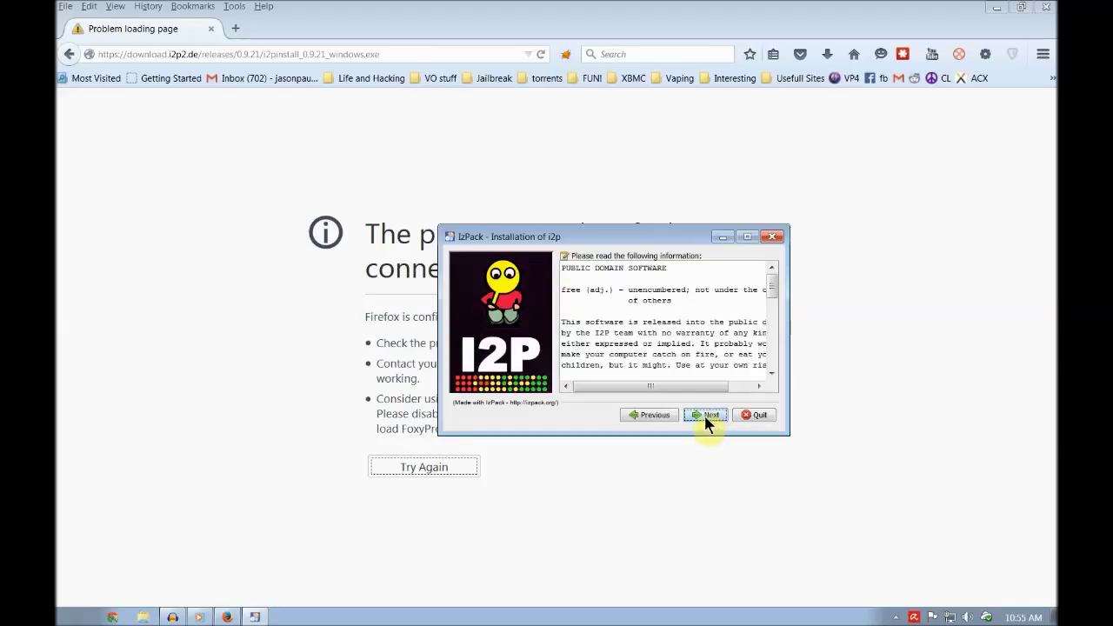
click(707, 416)
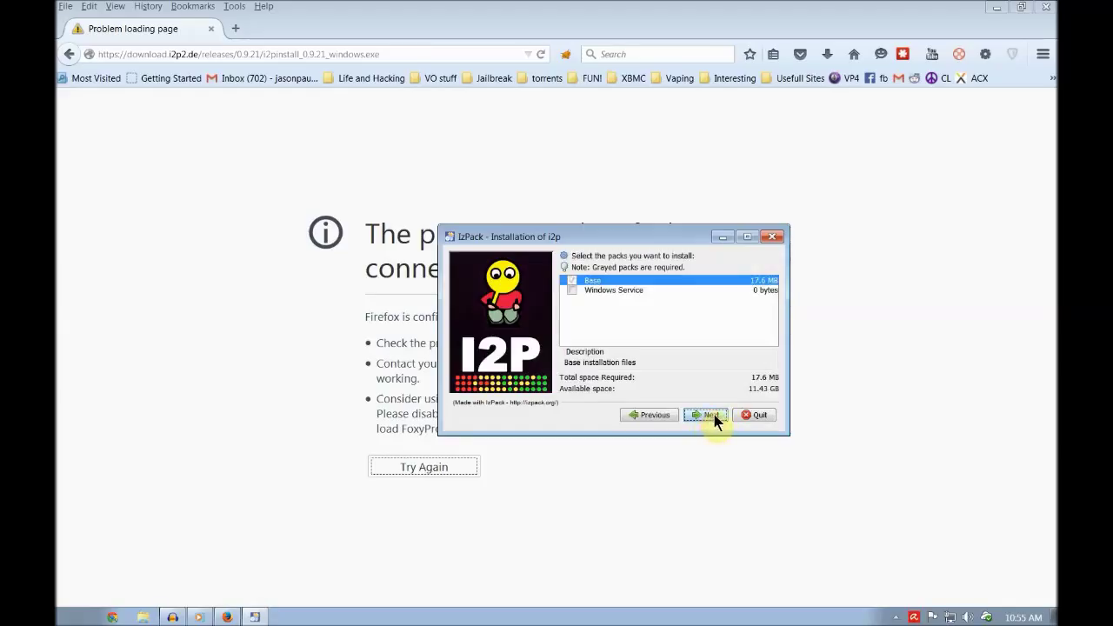
click(714, 420)
click(713, 418)
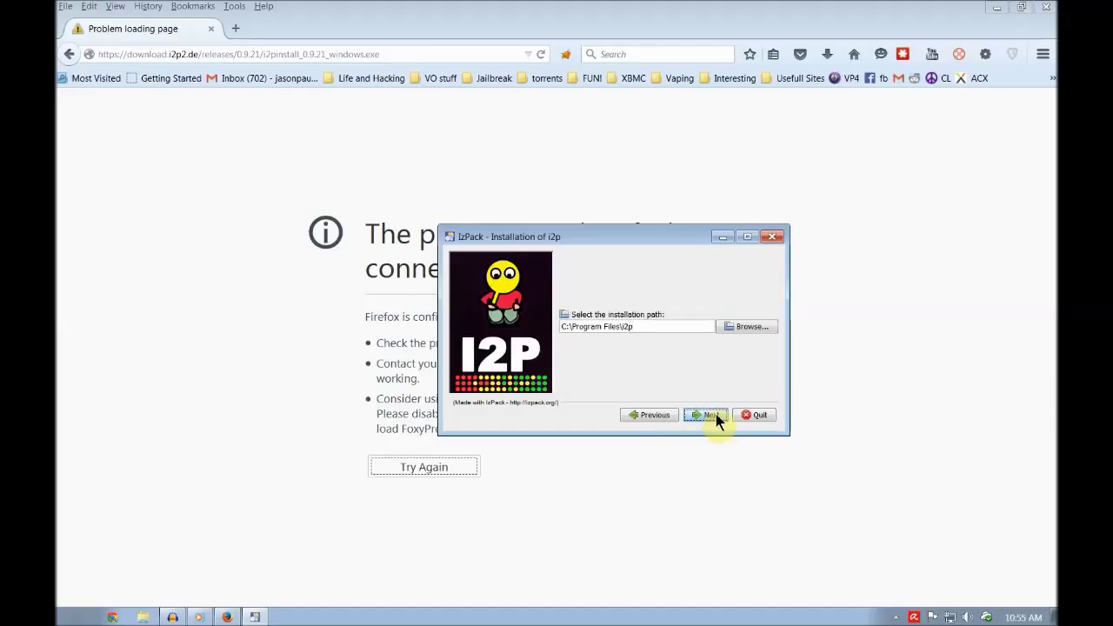
click(626, 341)
click(709, 418)
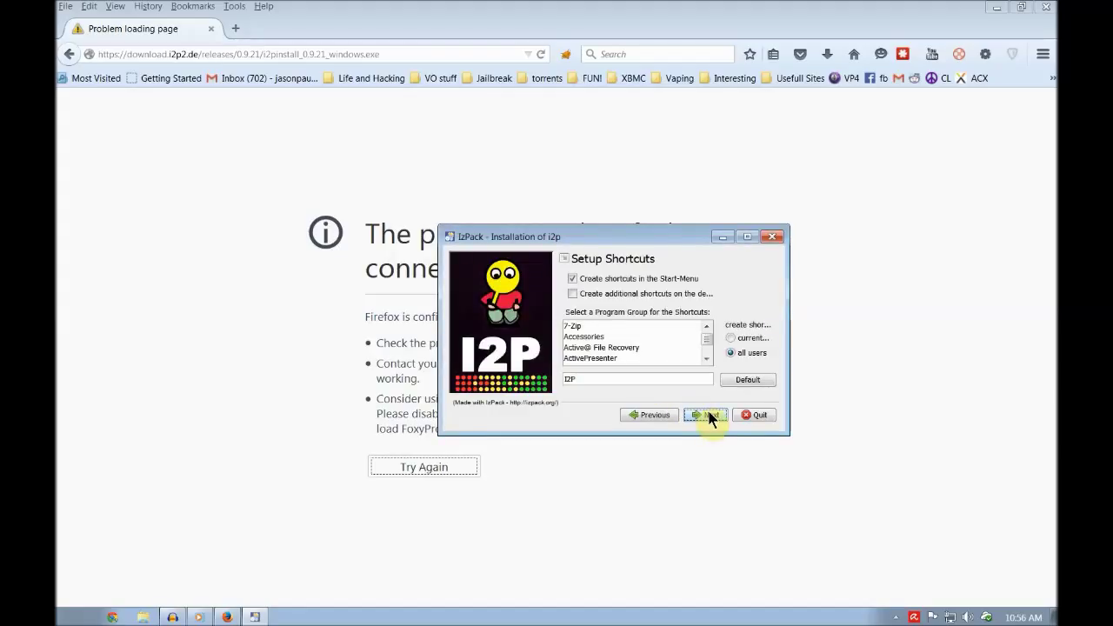
click(710, 417)
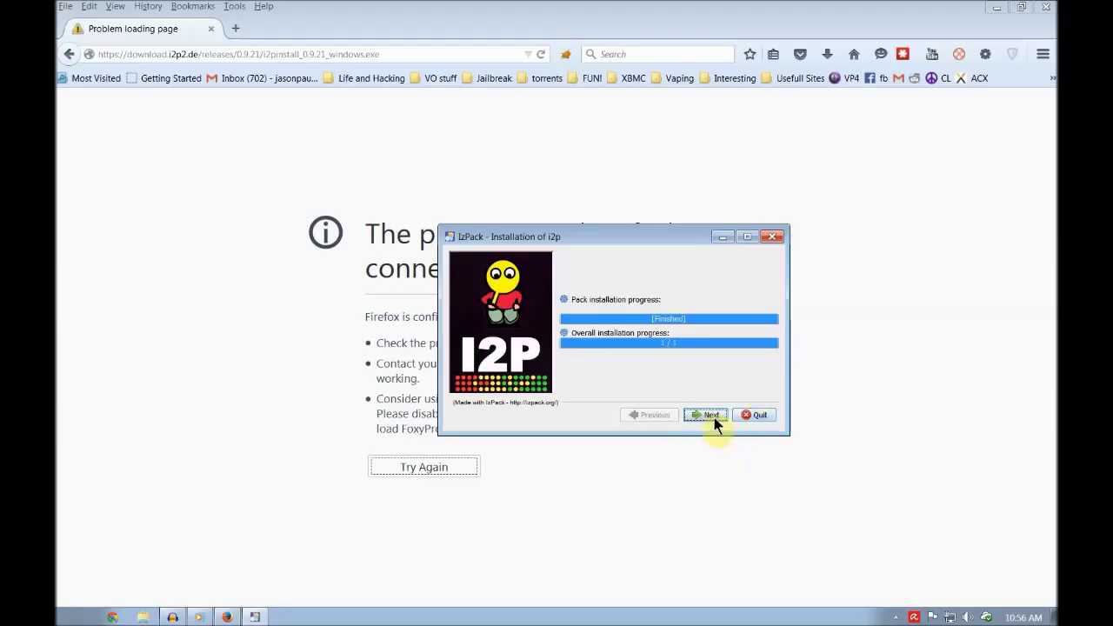
Finish the I2P installer and confirm the program installed correctly
click(711, 417)
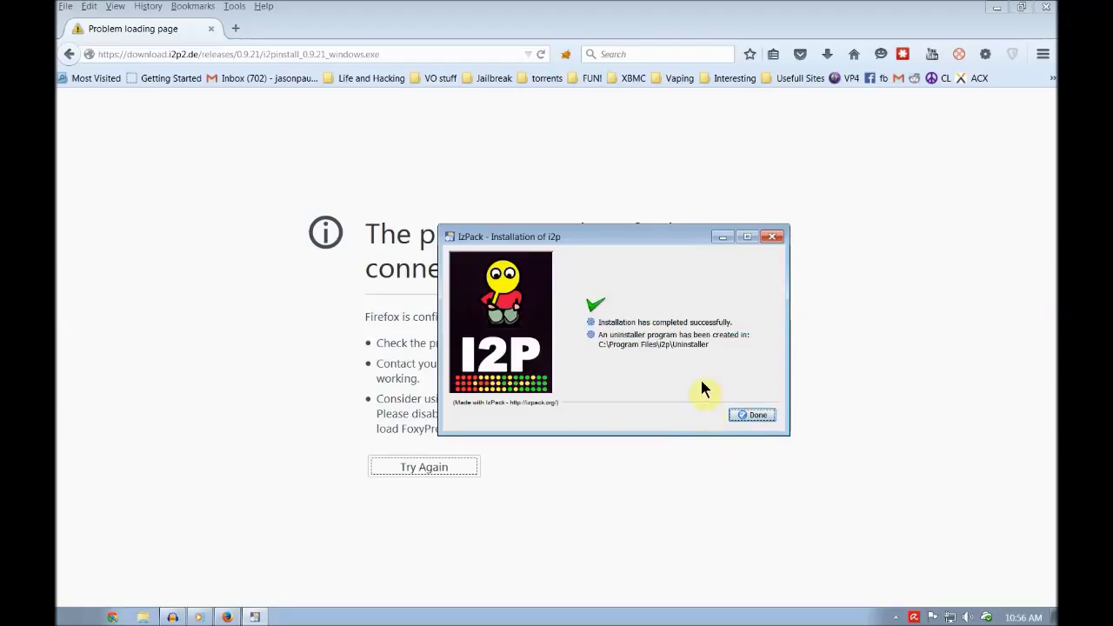
click(753, 417)
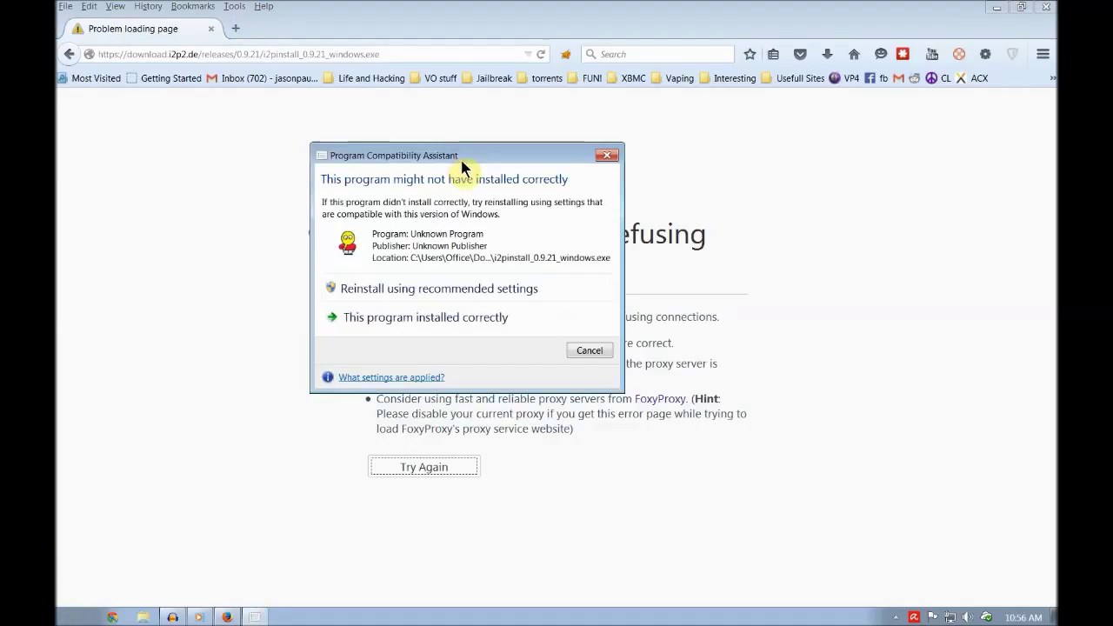
click(574, 321)
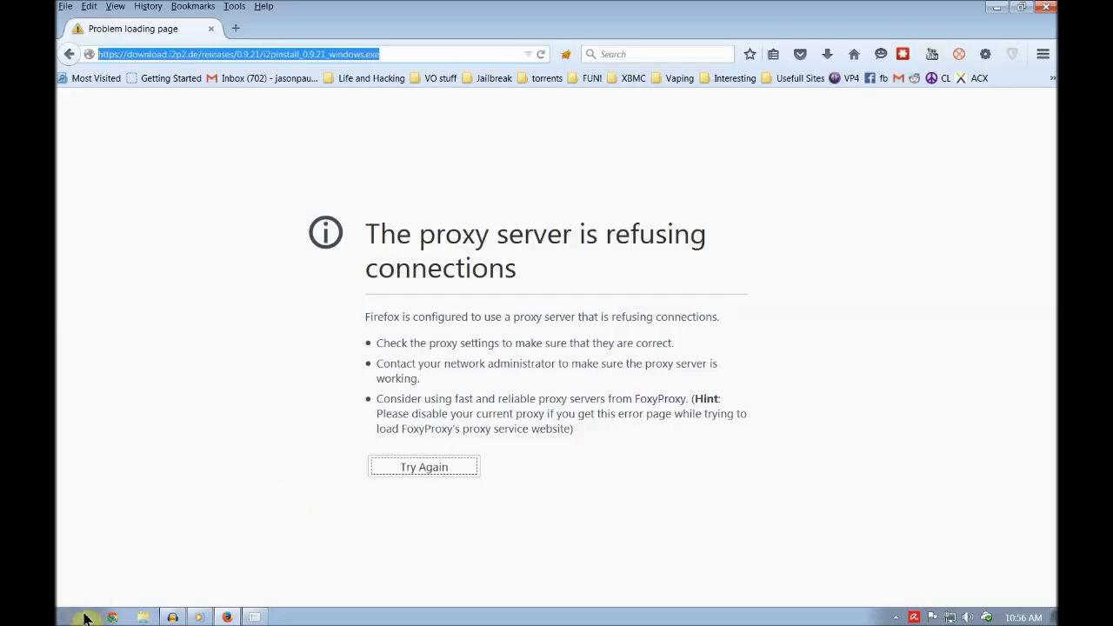
Launch 'Start I2P (restartable)' from the I2P folder in the Start menu's program list
click(76, 617)
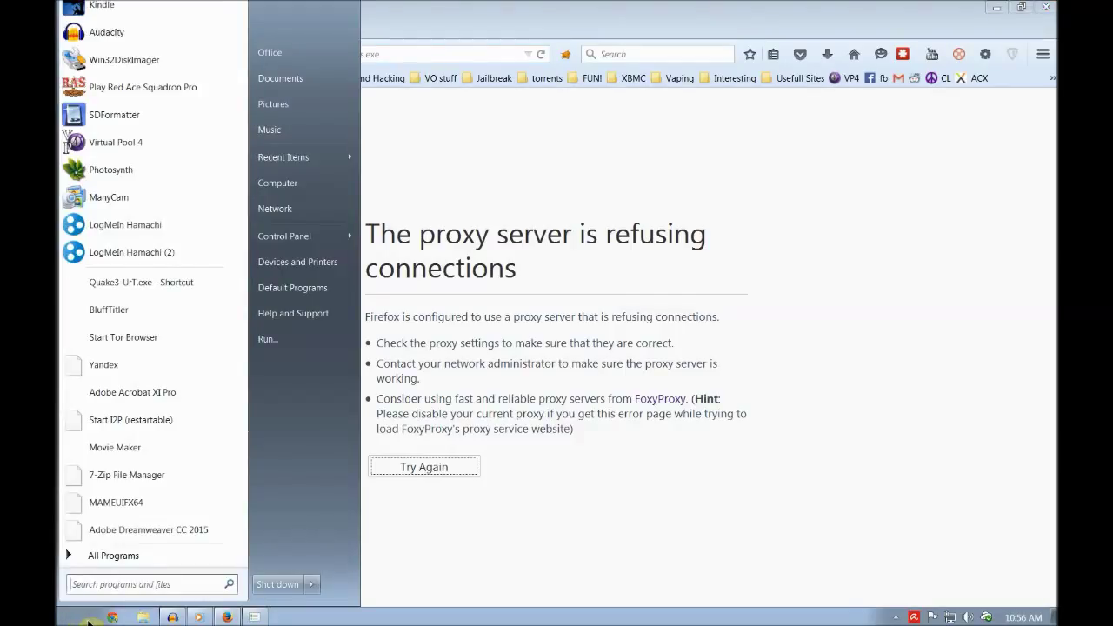
click(113, 556)
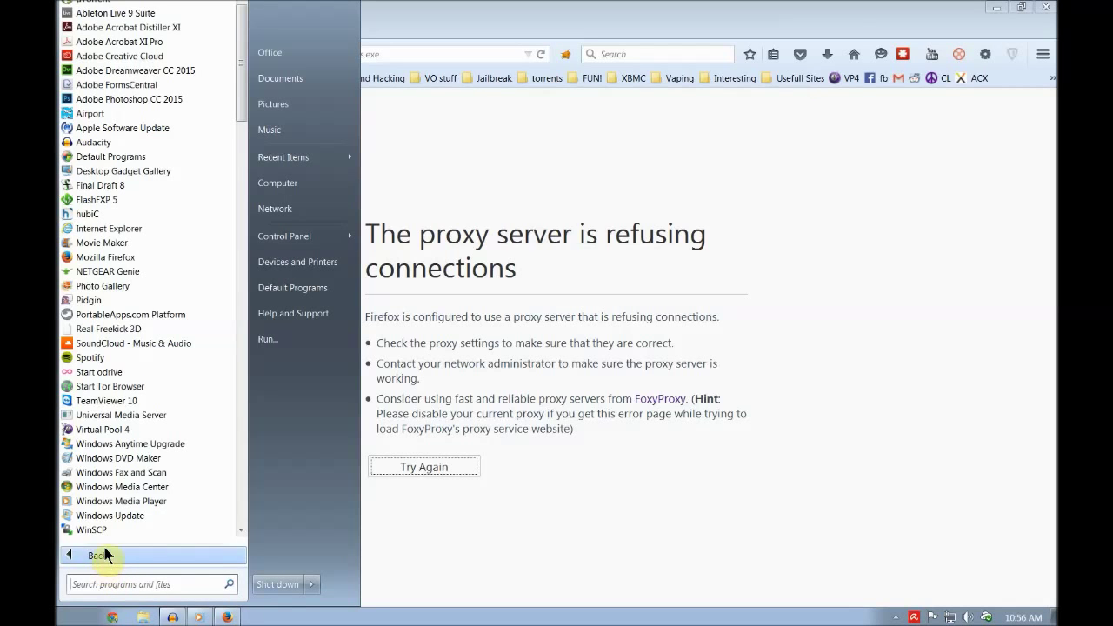
scroll(148, 398, down, 15)
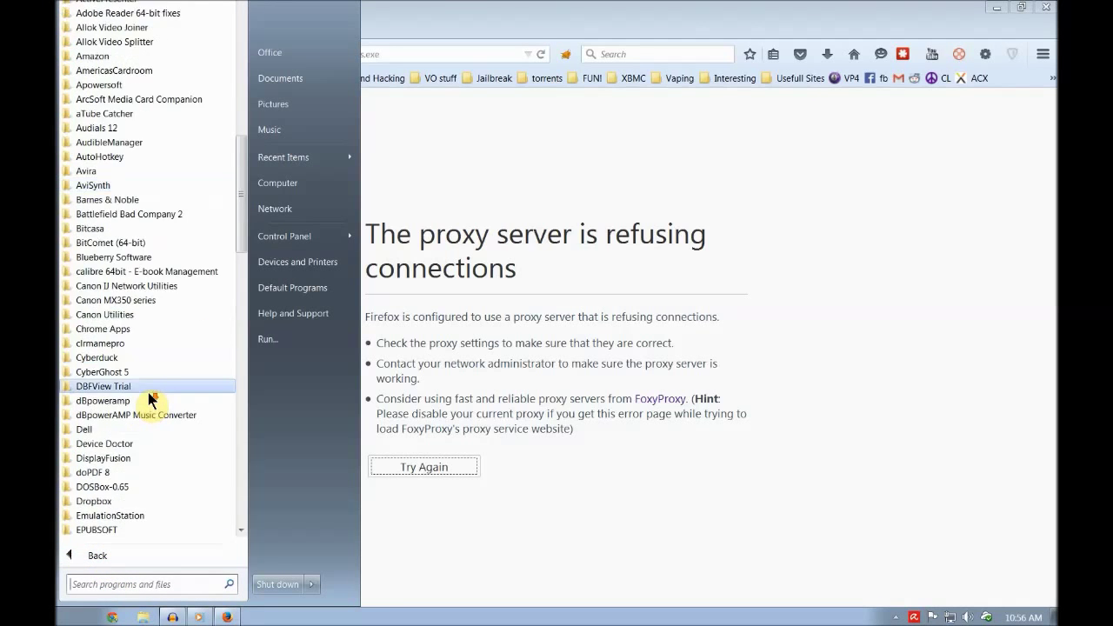
scroll(149, 397, down, 8)
click(124, 372)
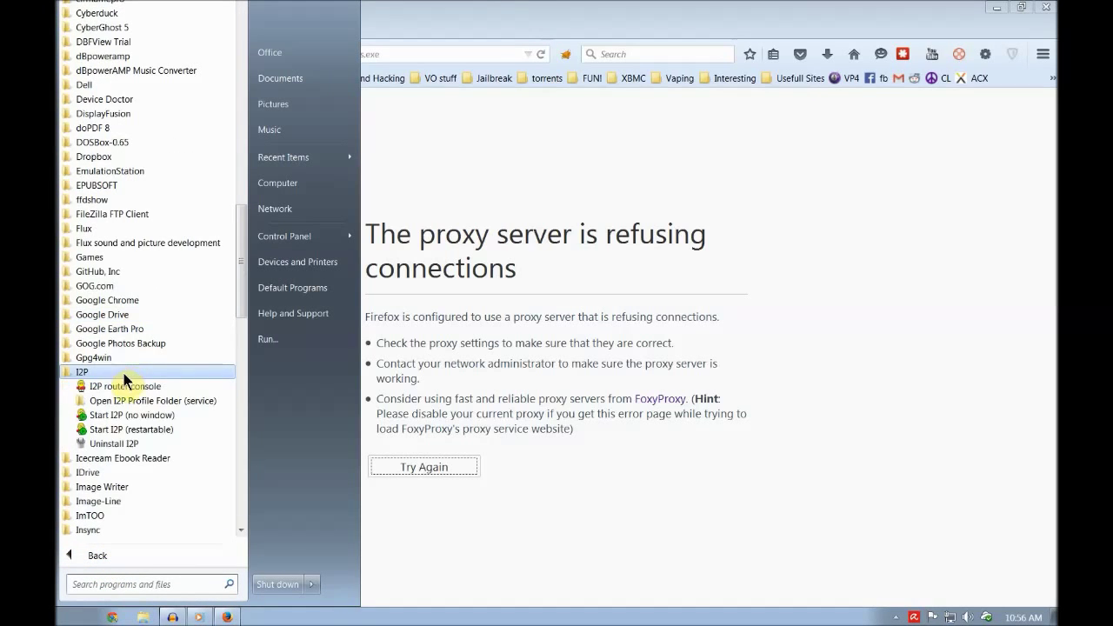
click(129, 429)
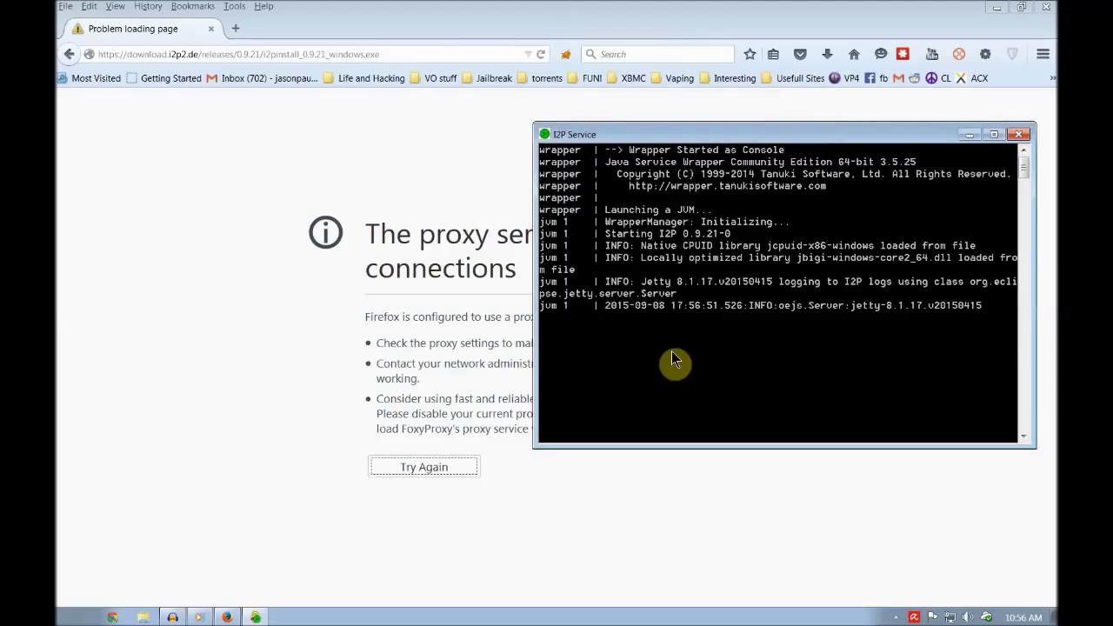
Paste and load the router home page at 127.0.0.1:7657/home in Firefox
right_click(230, 54)
click(259, 126)
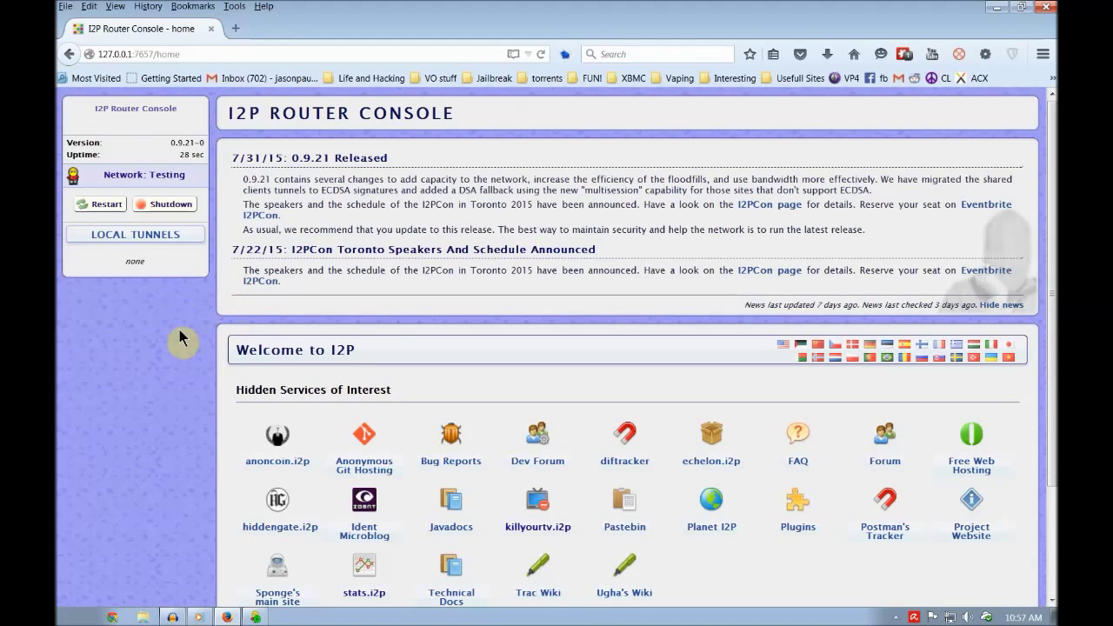
scroll(680, 281, down, 3)
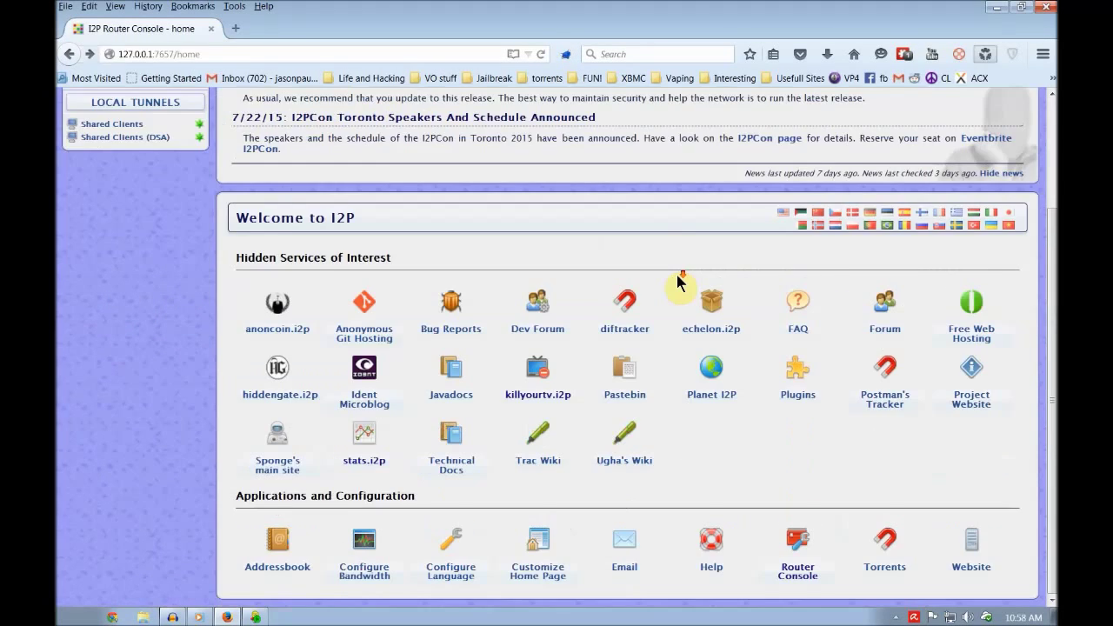
scroll(680, 280, up, 3)
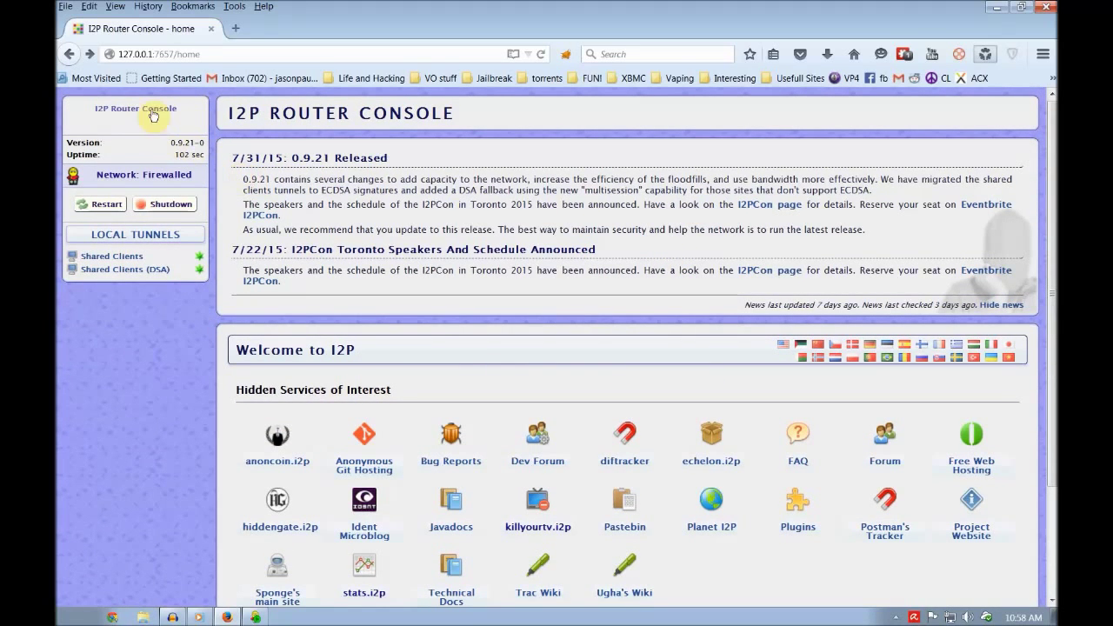
Visit the I2P Router Console overview, return home, then follow the echelon.i2p link
click(153, 114)
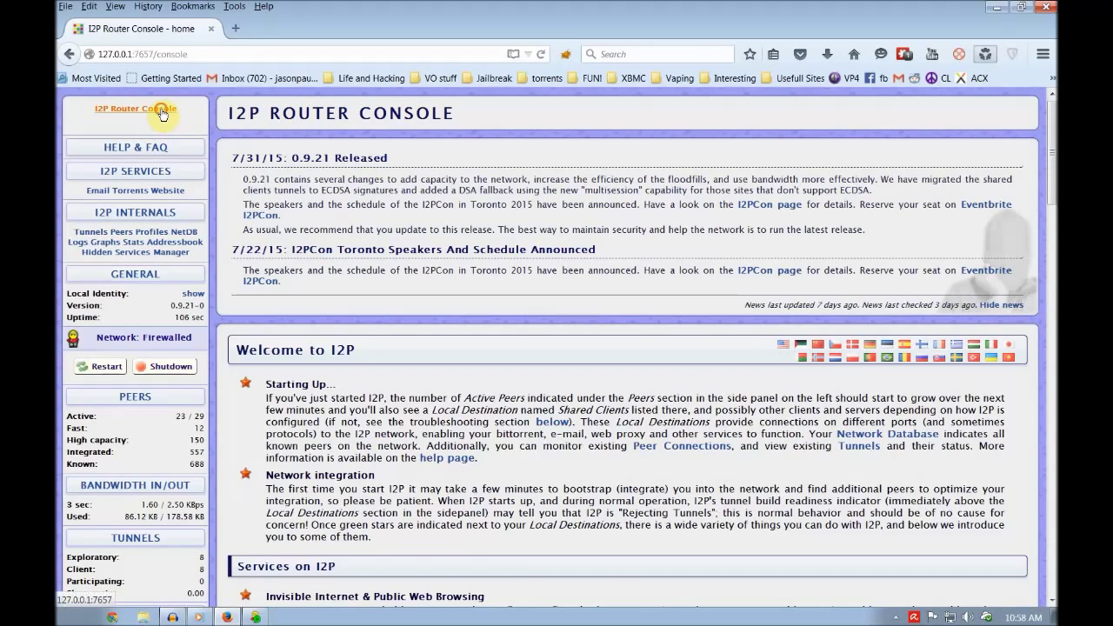
click(160, 114)
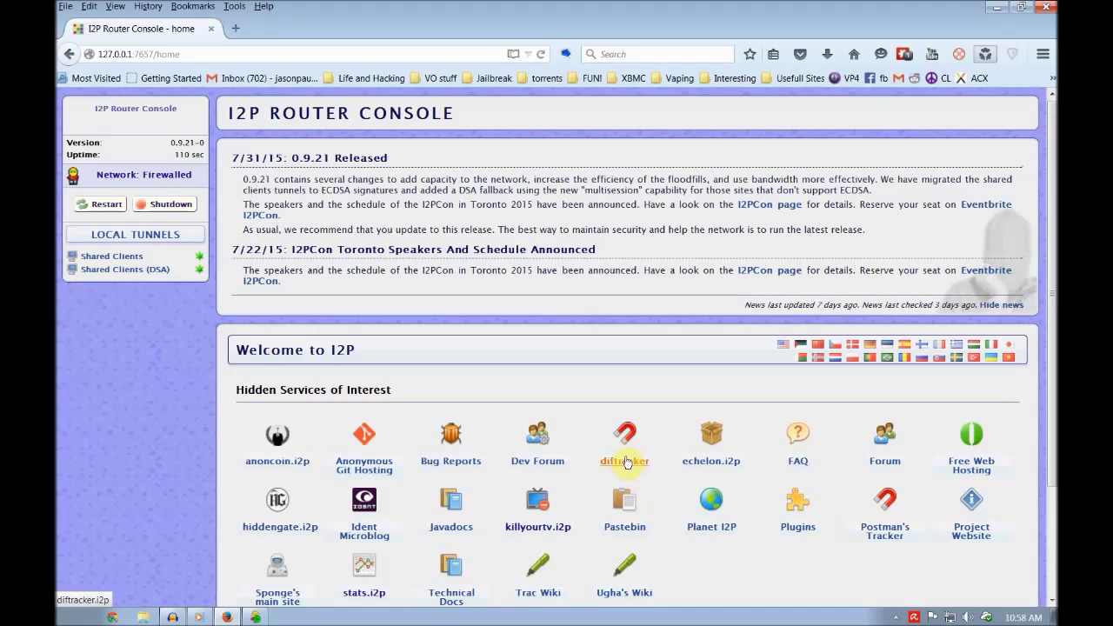
click(707, 458)
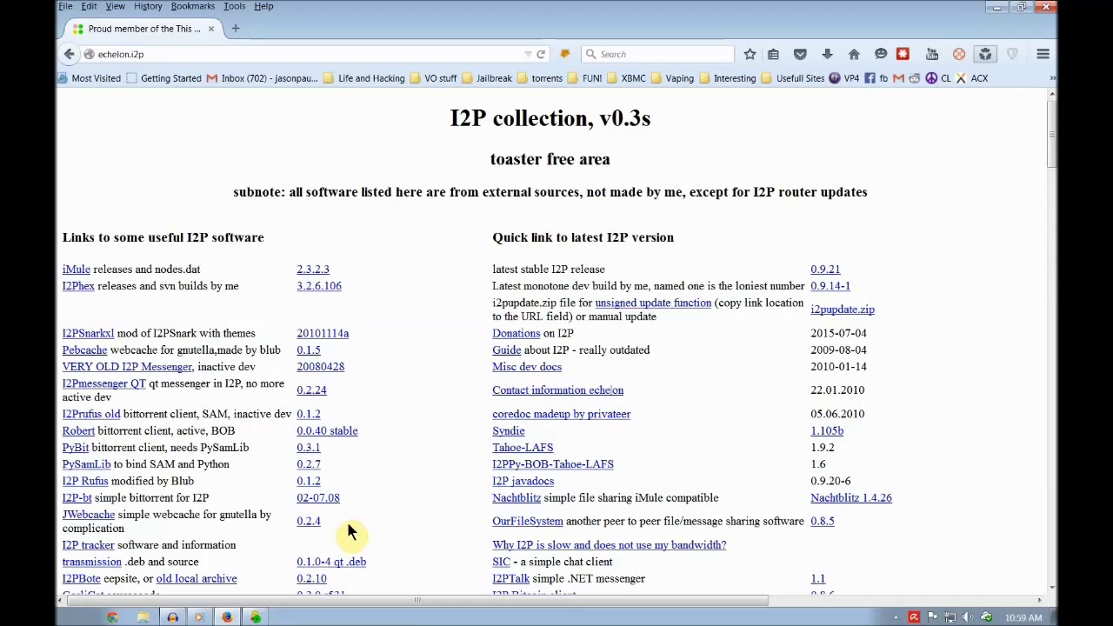
Scroll the loaded echelon.i2p page down to its 2015-06-03 blog entries and back up
scroll(352, 530, down, 4)
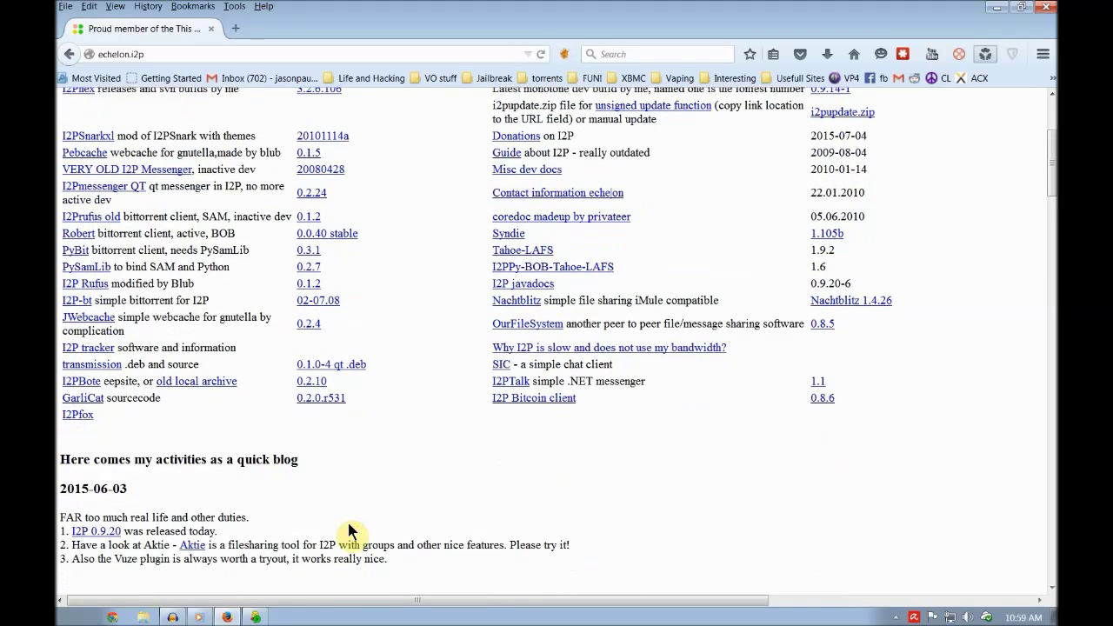
scroll(351, 530, down, 6)
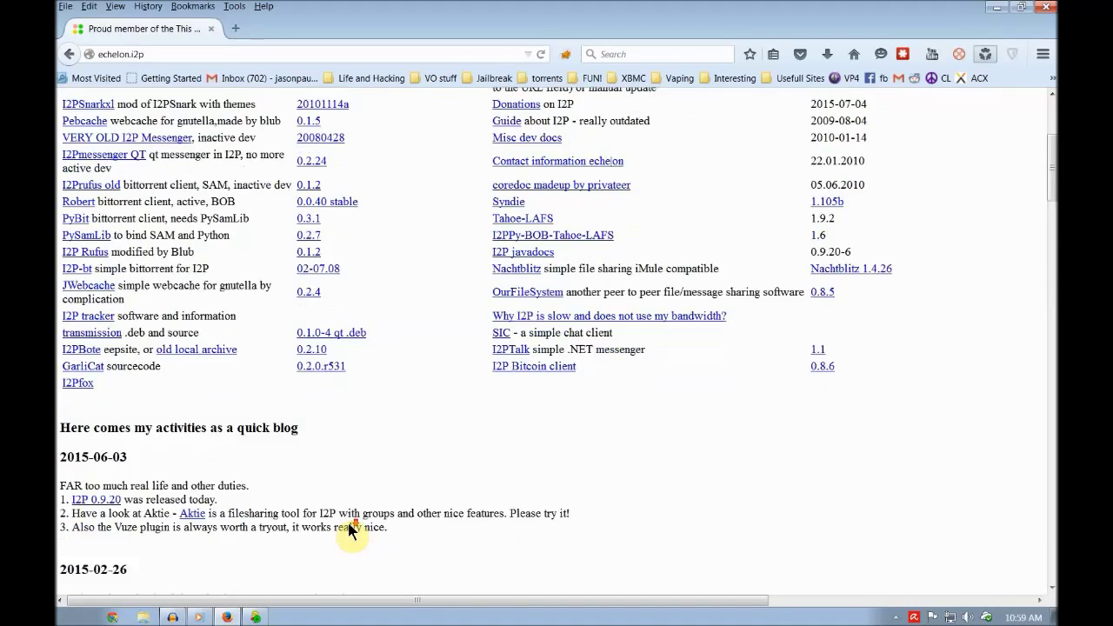
scroll(348, 523, up, 12)
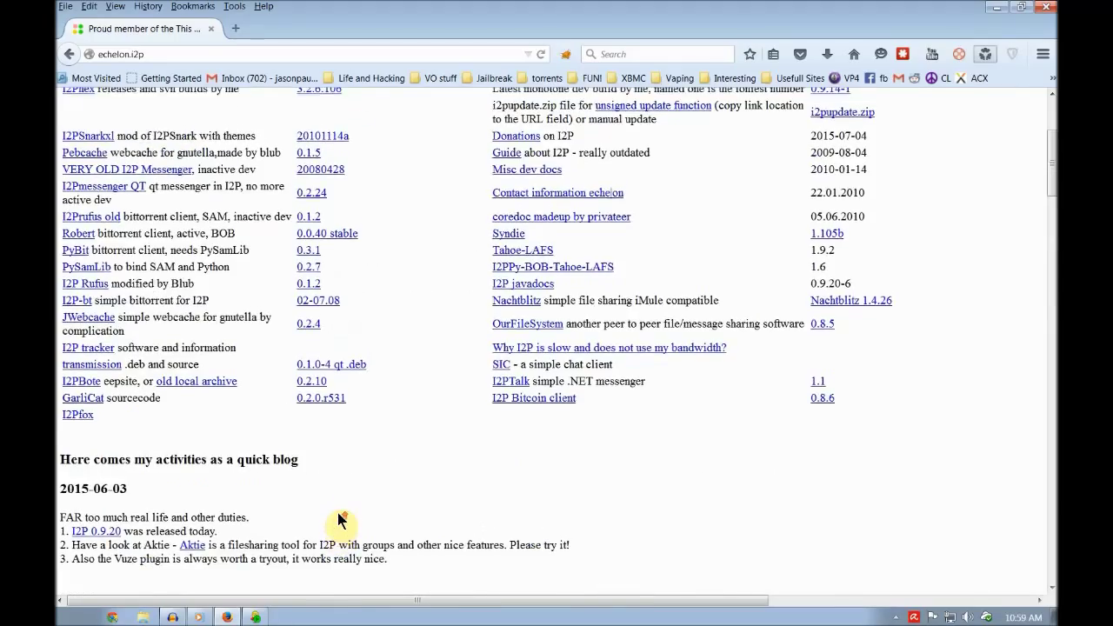